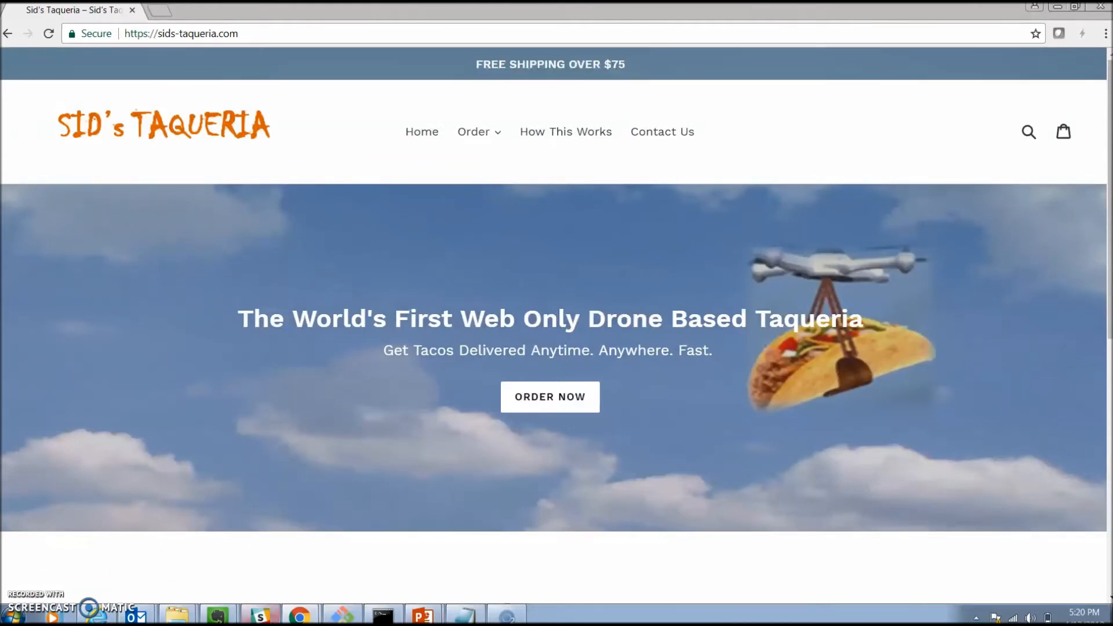
# - Look over the Sid's Taqueria home page, including the featured taco of the week section
pyautogui.scroll(-6, 476, 569)
pyautogui.scroll(-2, 475, 569)
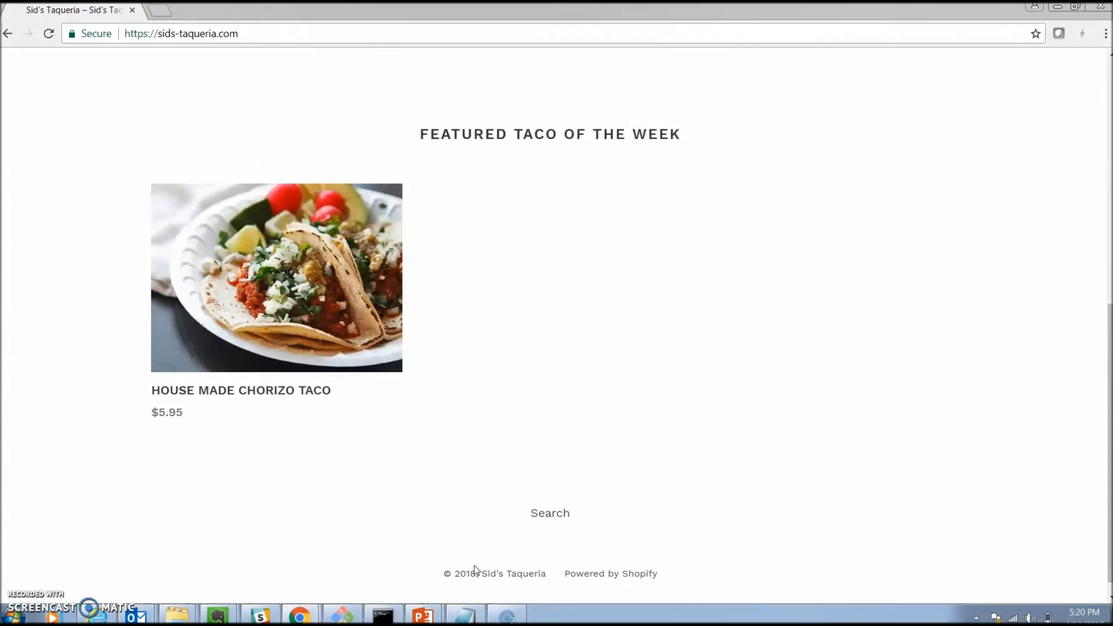
pyautogui.scroll(10, 474, 570)
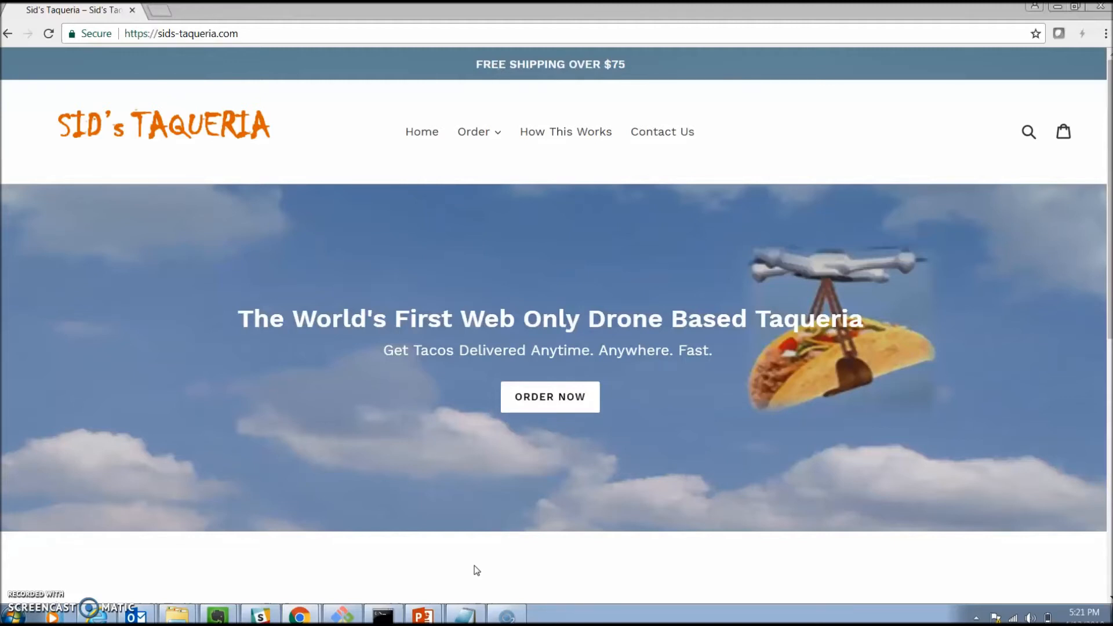
# - Switch to the Git Bash terminal and use akamai install to add the promotional-deployment package from its local folder inside PD
pyautogui.hotkey('alt', 'Tab')
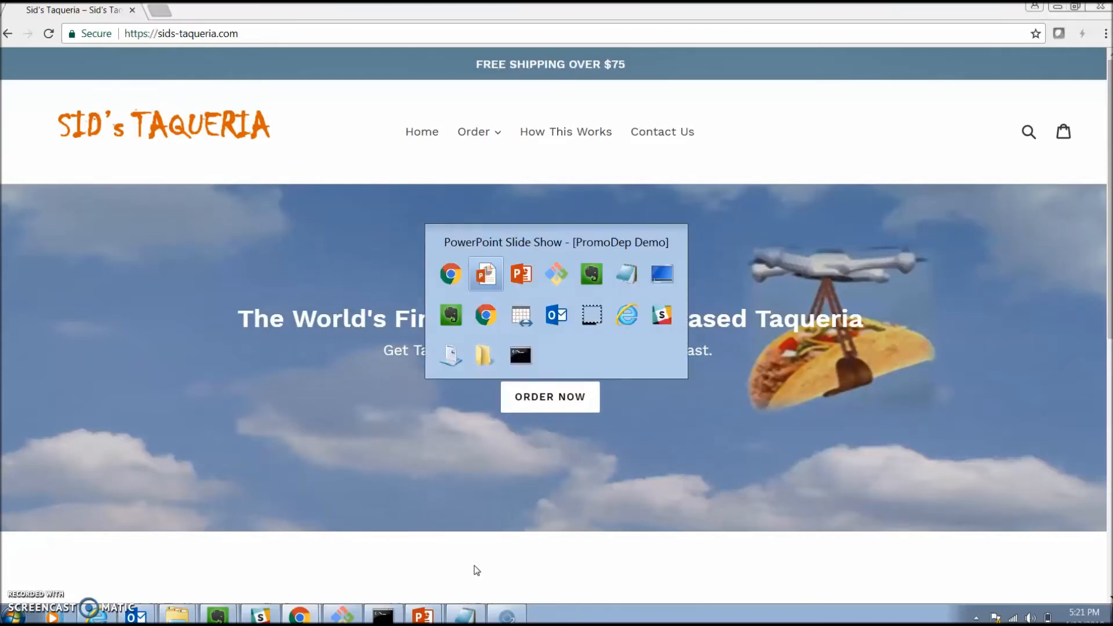
pyautogui.hotkey('alt', 'Tab')
pyautogui.hotkey('alt', 'Tab')
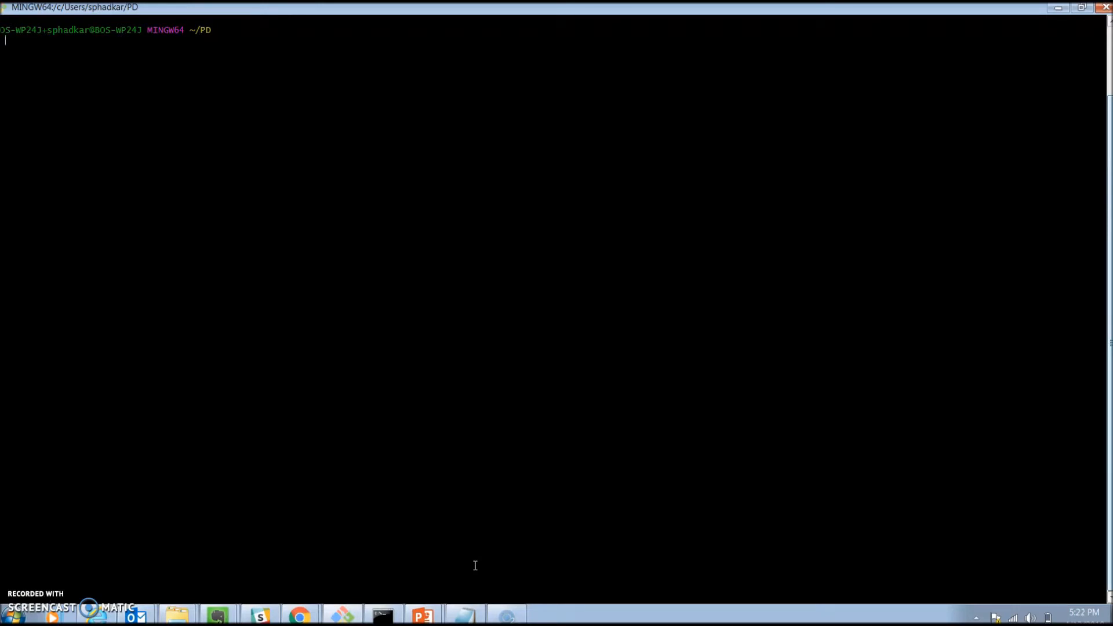
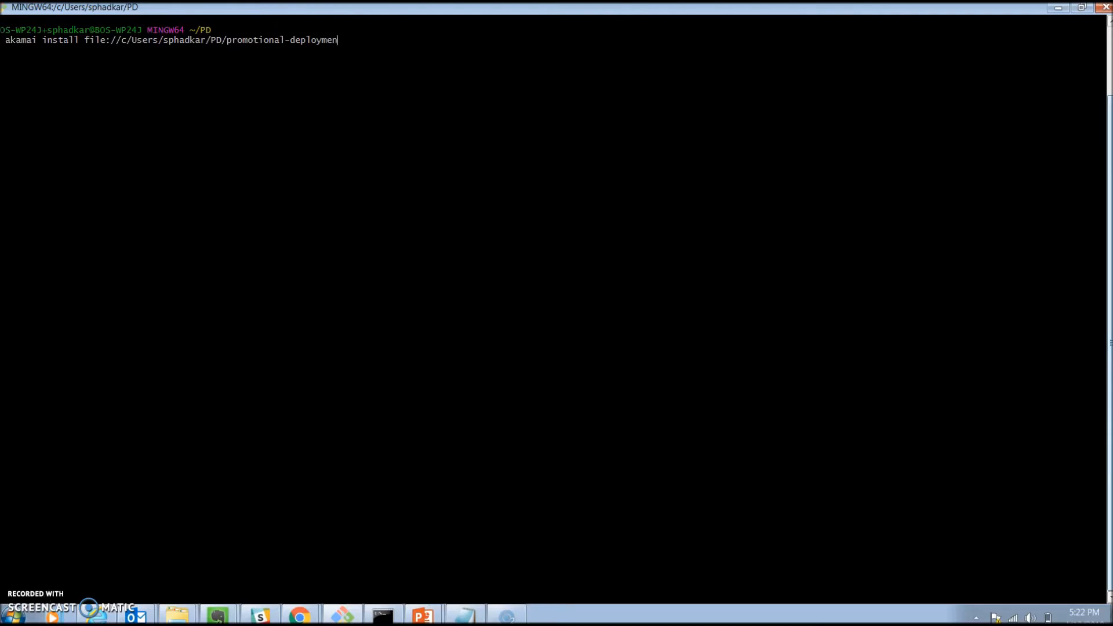
pyautogui.write('t')
pyautogui.press('Return')
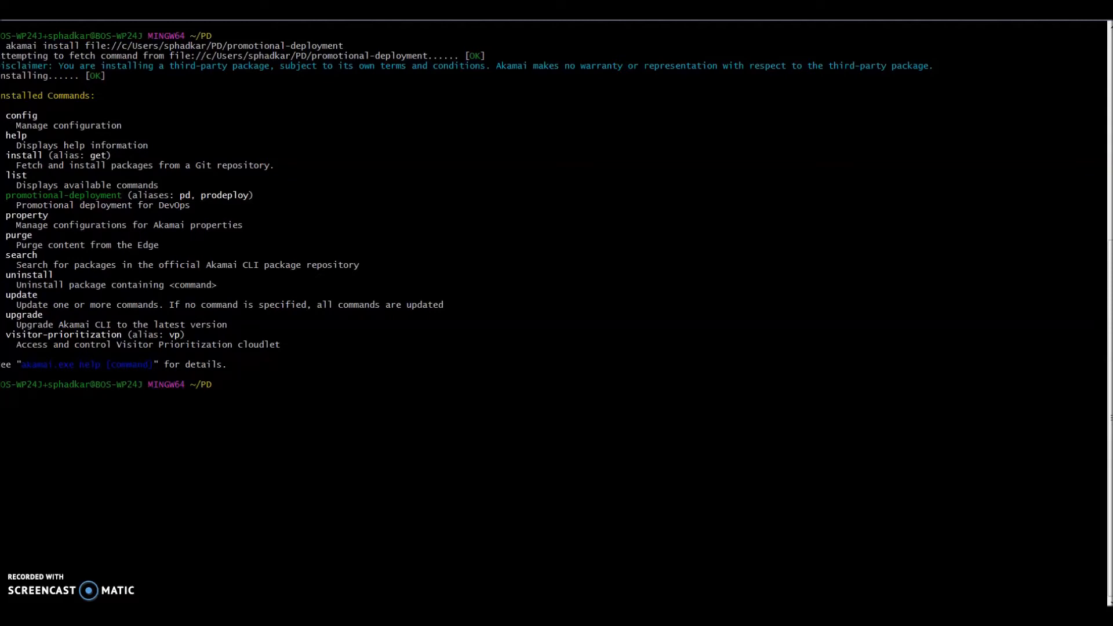
# - Display the general Akamai CLI help by running akamai -h
pyautogui.write('akamai -h')
pyautogui.press('Return')
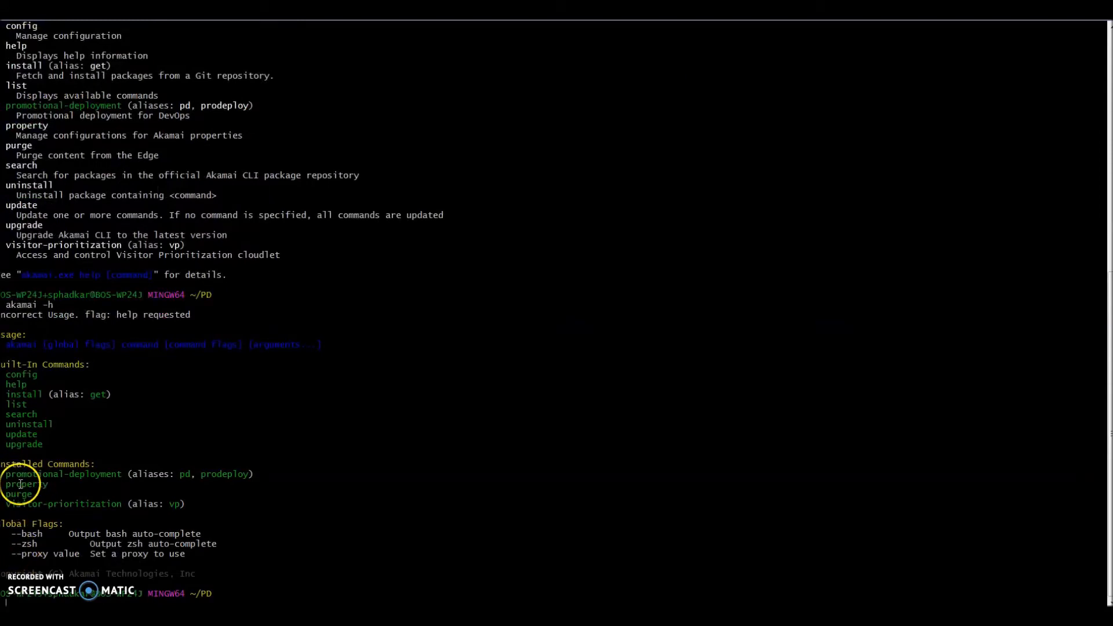
# - Display the promotional deployment usage and command list by running akamai pd -h
pyautogui.write('akamai pd -h')
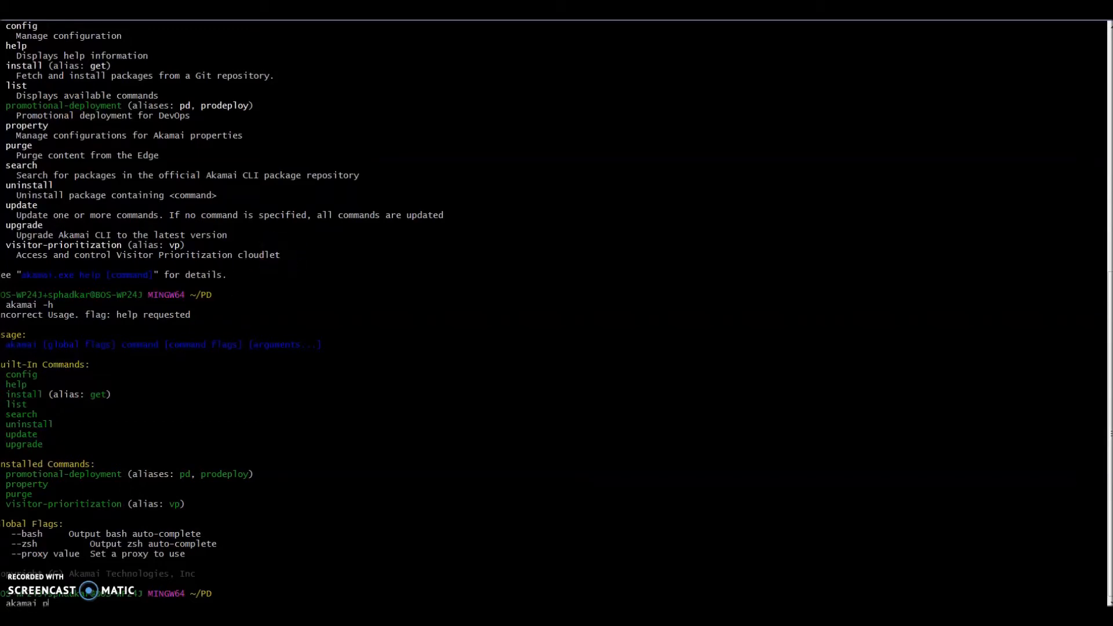
pyautogui.press('Return')
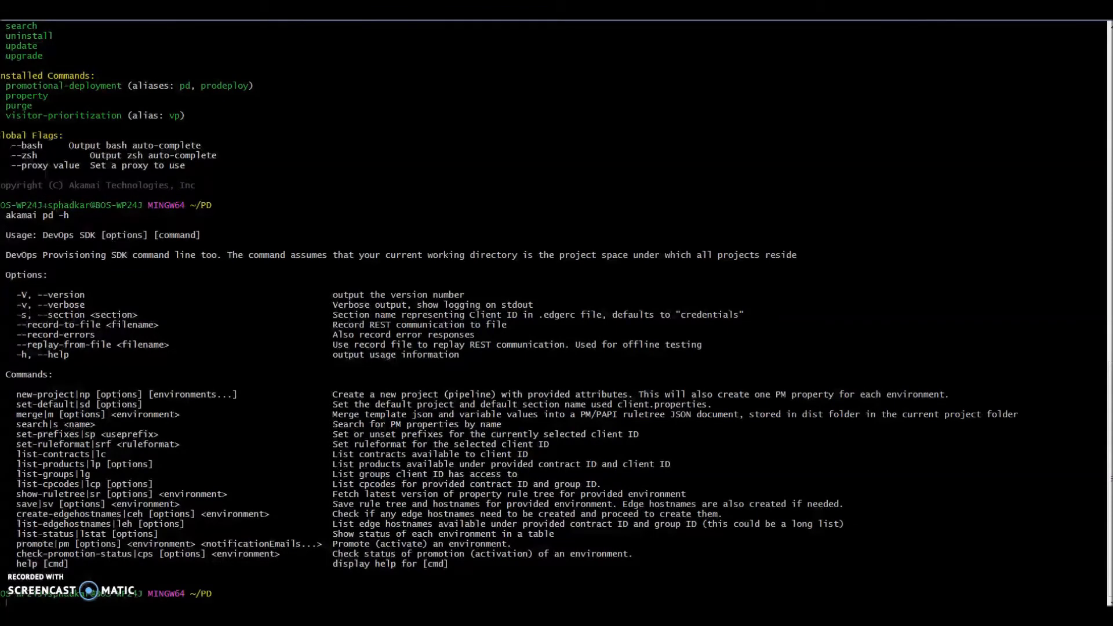
pyautogui.press('Up')
pyautogui.press('Up')
pyautogui.press('Up')
pyautogui.press('Up')
pyautogui.press('Up')
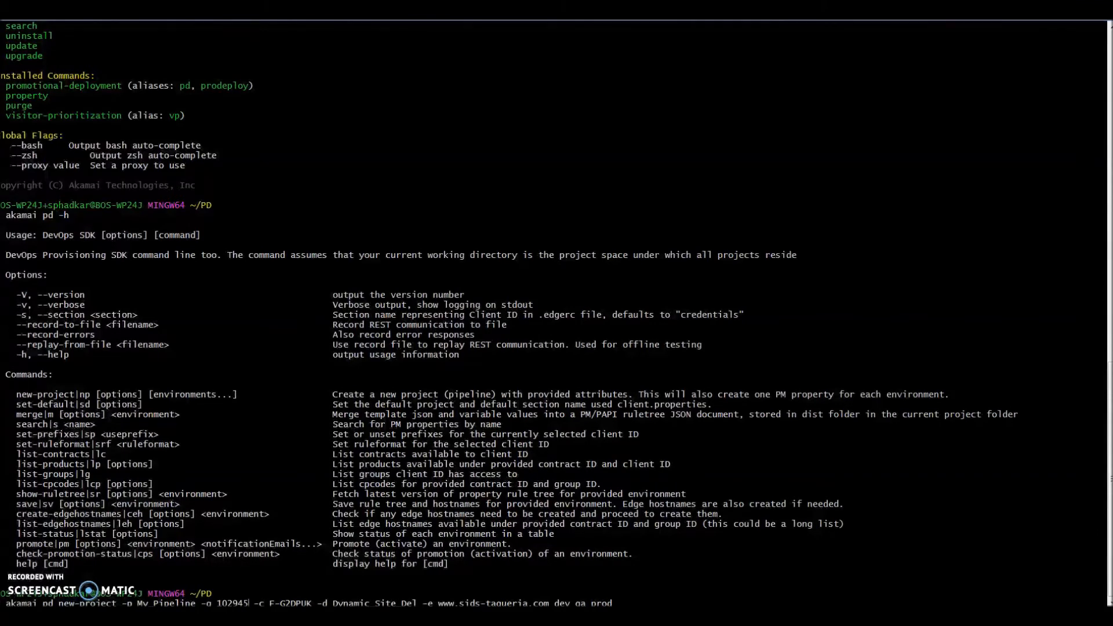
pyautogui.press('BackSpace')
pyautogui.press('BackSpace')
pyautogui.press('BackSpace')
pyautogui.press('BackSpace')
pyautogui.press('BackSpace')
pyautogui.press('BackSpace')
pyautogui.press('BackSpace')
pyautogui.press('BackSpace')
pyautogui.press('BackSpace')
pyautogui.press('BackSpace')
pyautogui.press('BackSpace')
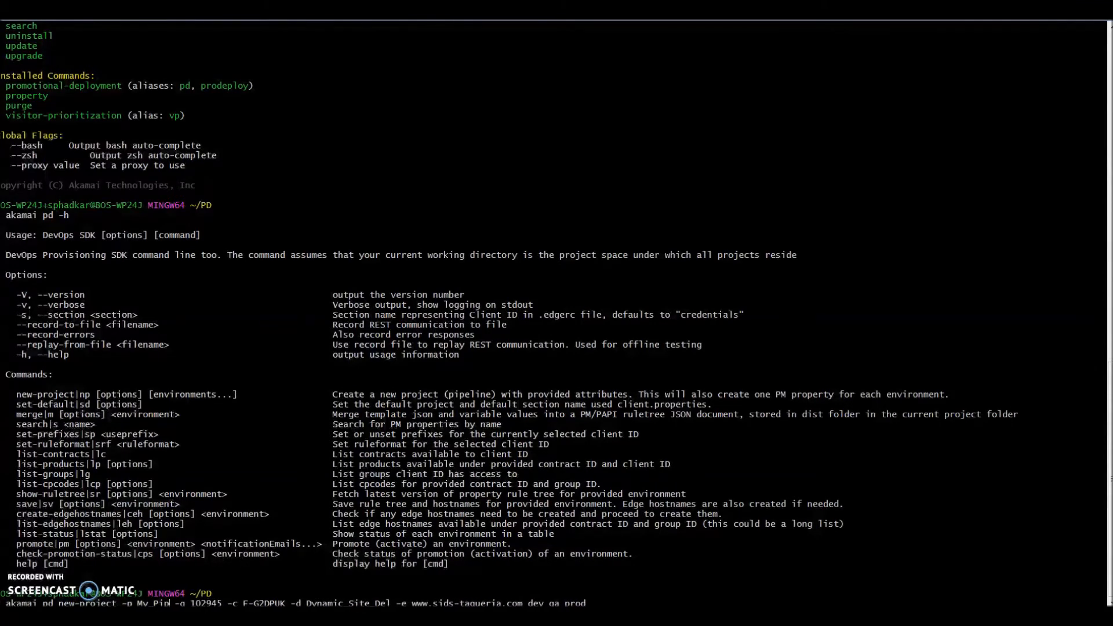
pyautogui.write('DemoPi')
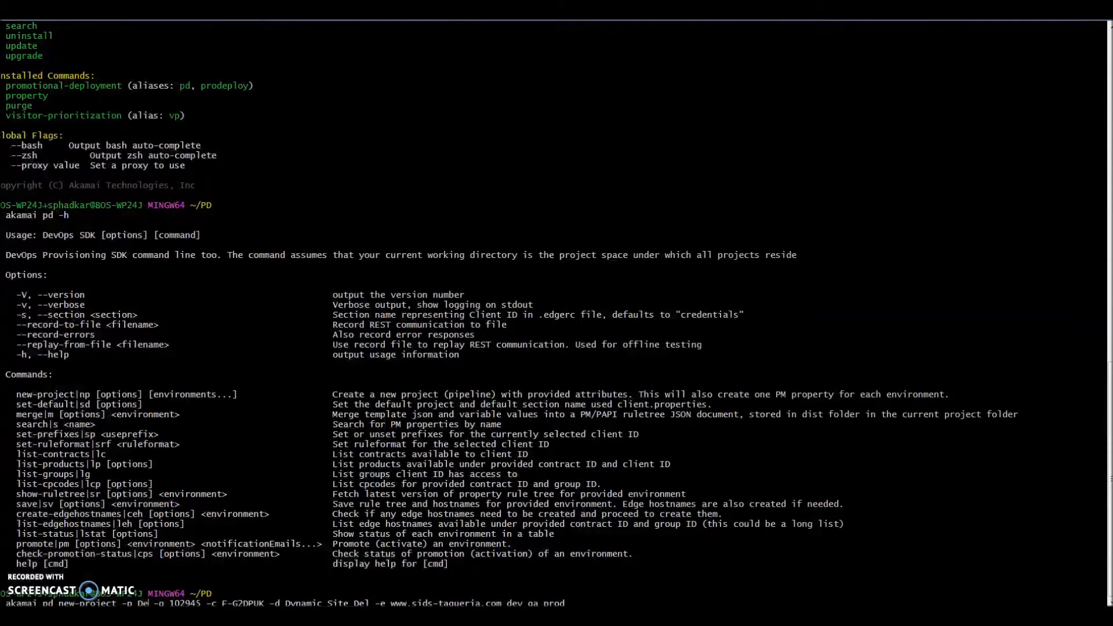
pyautogui.write('peline')
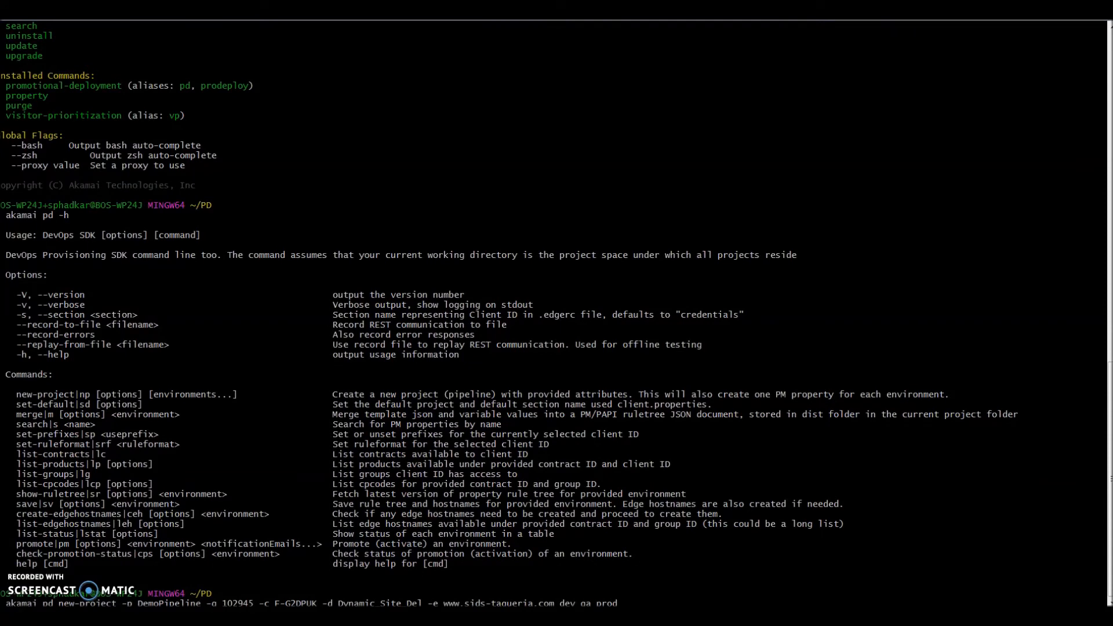
pyautogui.press('Return')
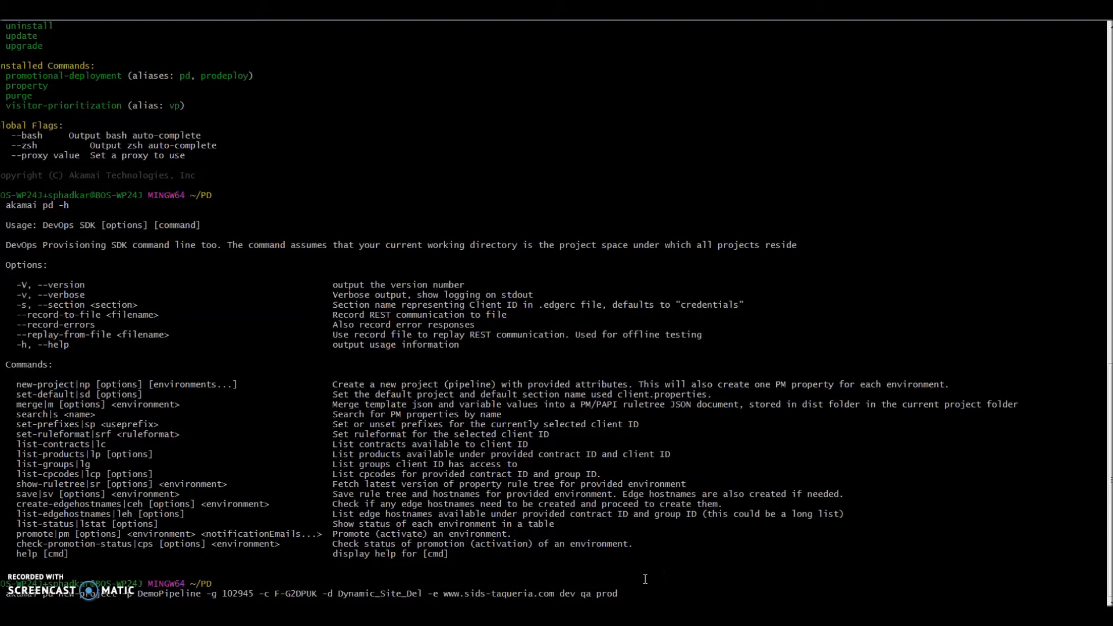
pyautogui.press('Return')
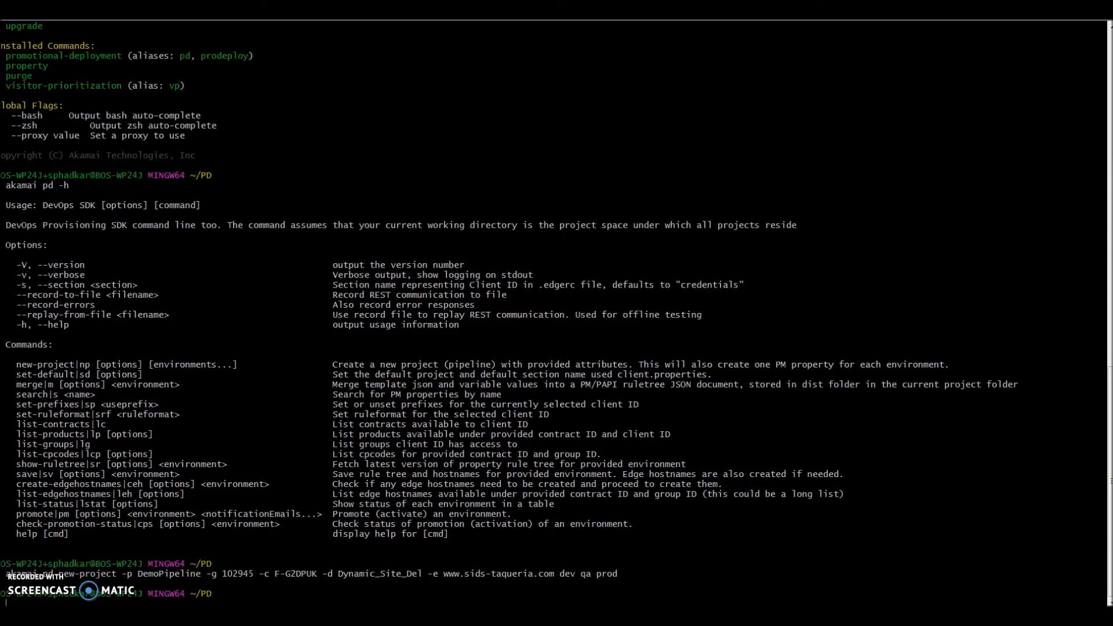
# - Switch to the file explorer and open the environments folder inside DemoPipeline
pyautogui.hotkey('alt', 'Tab')
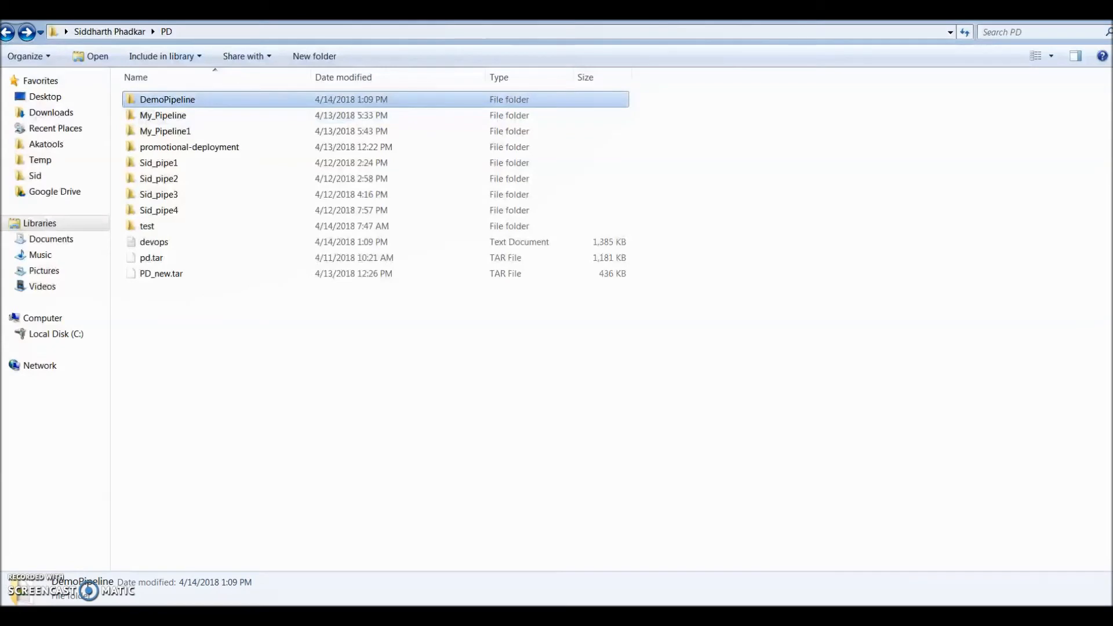
pyautogui.press('Return')
pyautogui.press('Down')
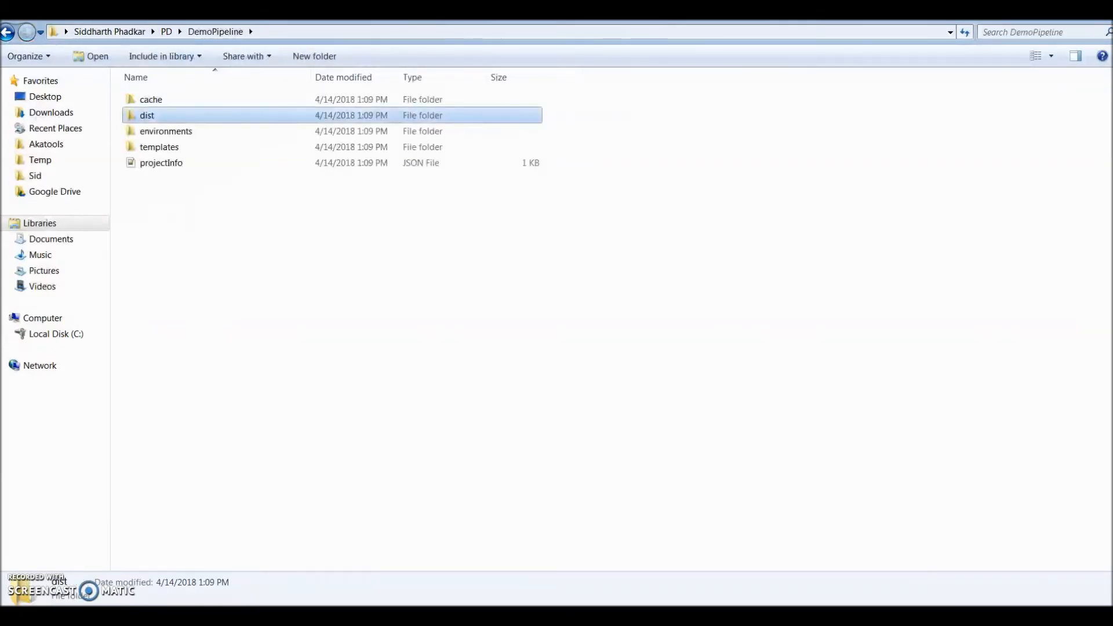
pyautogui.press('Down')
pyautogui.press('Return')
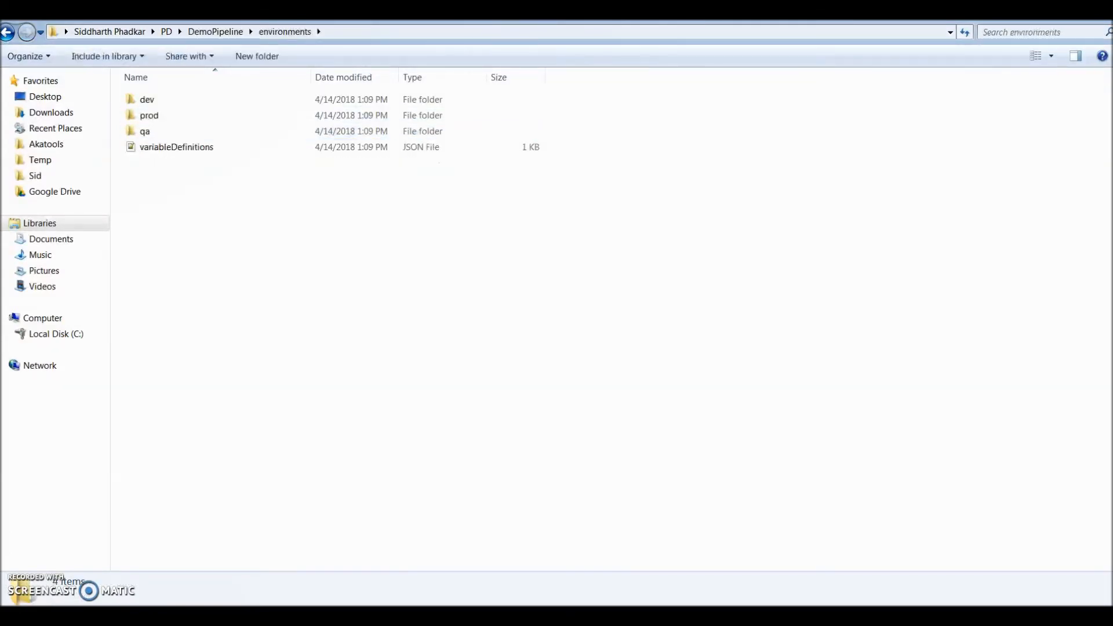
# - Open variableDefinitions.json, set the default value of cpCode to 585931 and save the file
pyautogui.press('Down')
pyautogui.press('Down')
pyautogui.press('Down')
pyautogui.press('Return')
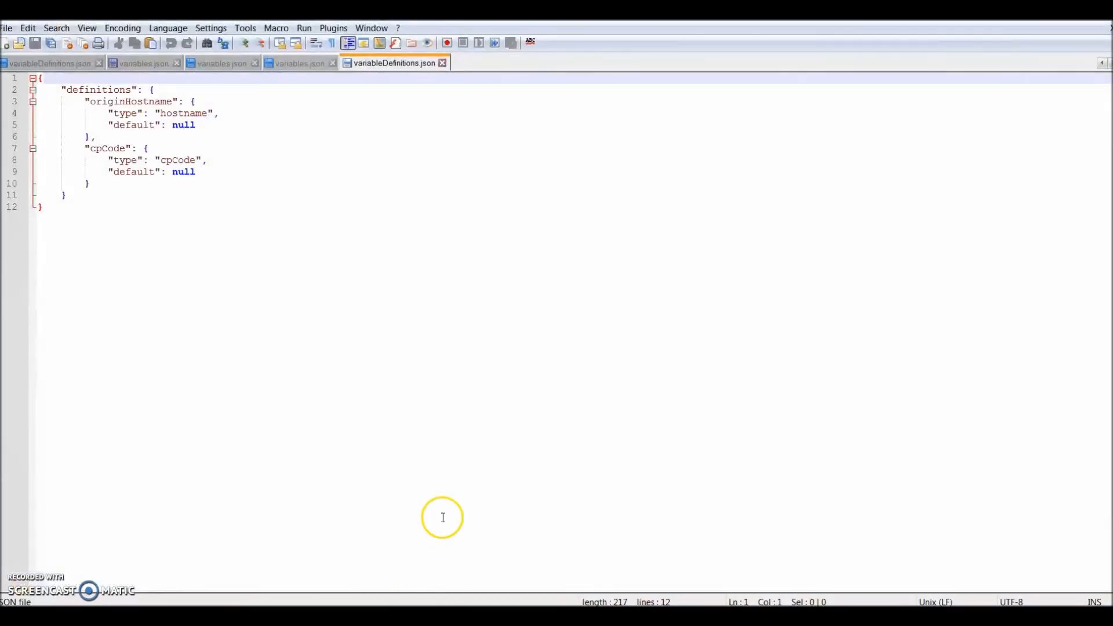
pyautogui.doubleClick(199, 172)
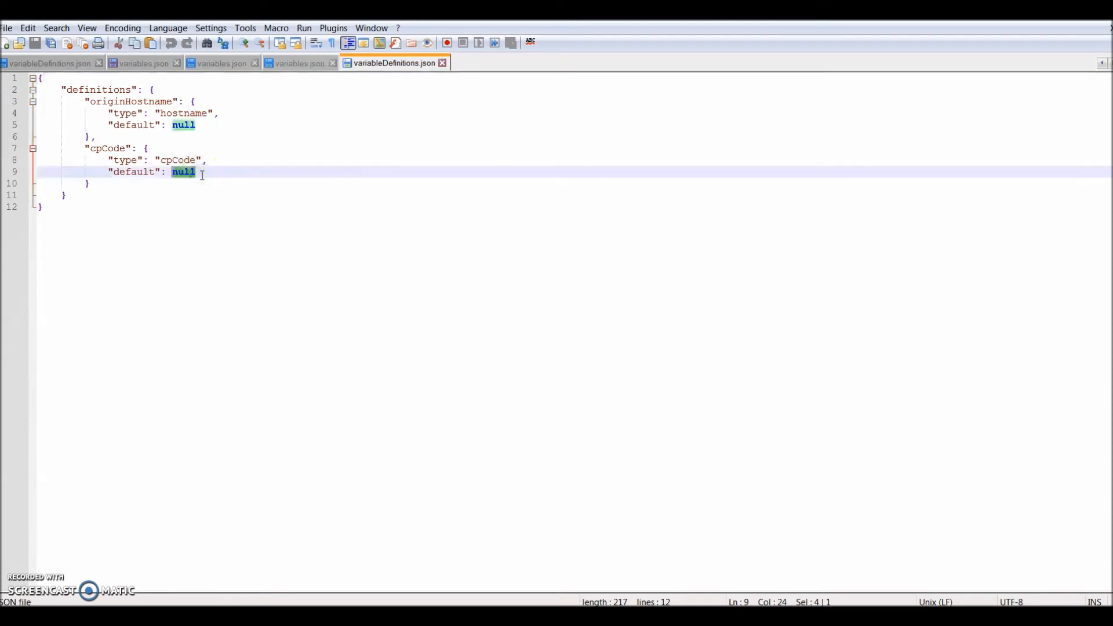
pyautogui.write('585931')
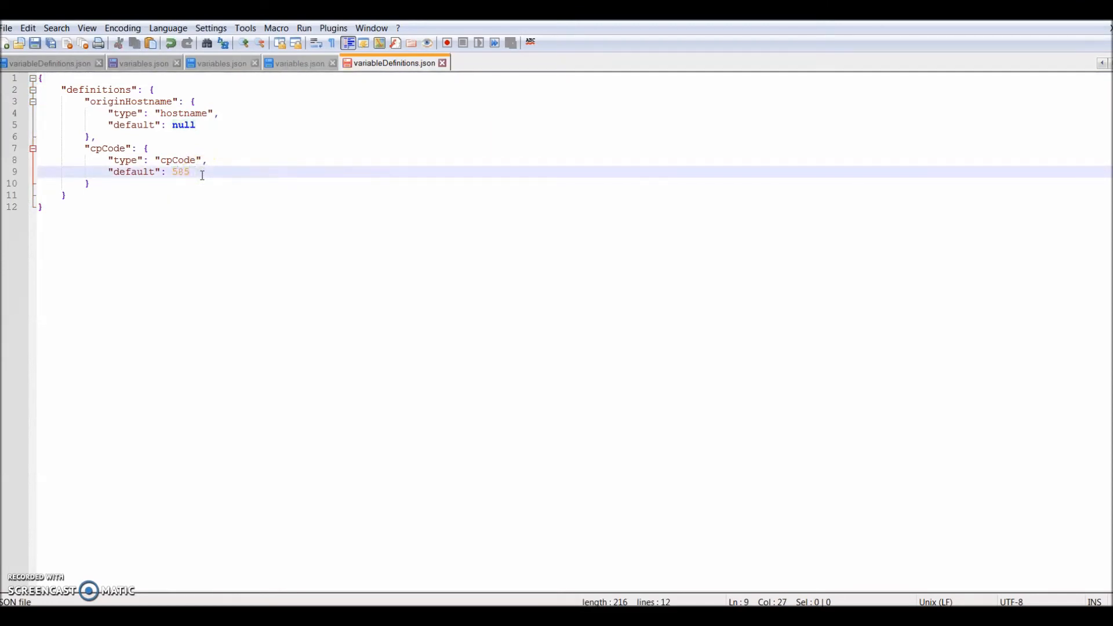
pyautogui.hotkey('ctrl', 's')
# - Return to the environments folder and open the variables JSON file of the dev environment
pyautogui.hotkey('alt', 'Tab')
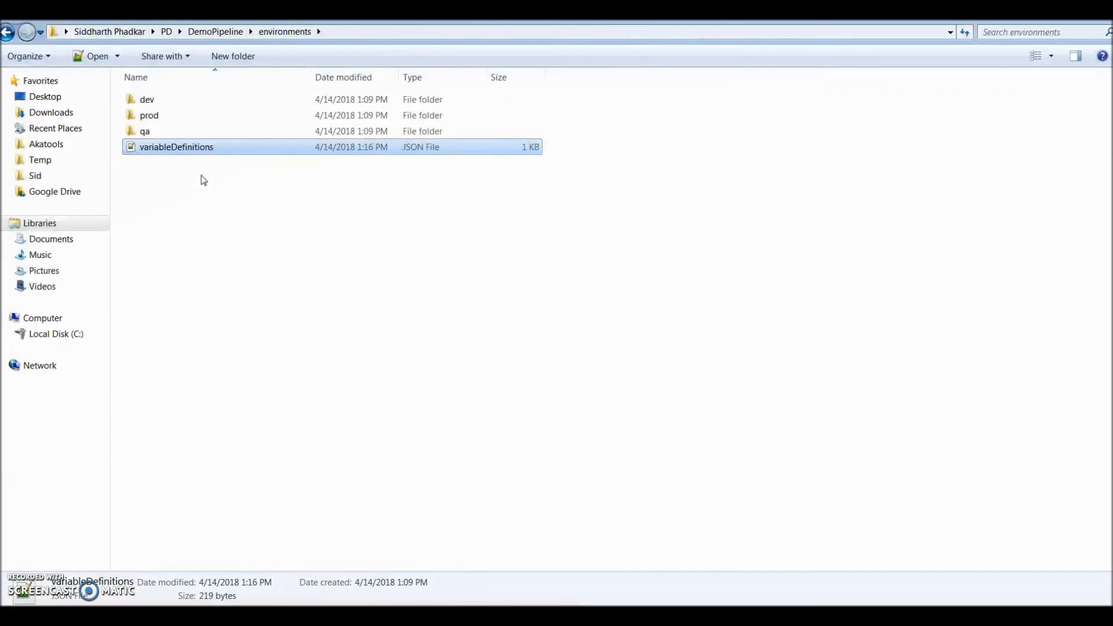
pyautogui.press('Up')
pyautogui.press('Up')
pyautogui.press('Up')
pyautogui.press('Return')
pyautogui.press('Down')
pyautogui.press('Down')
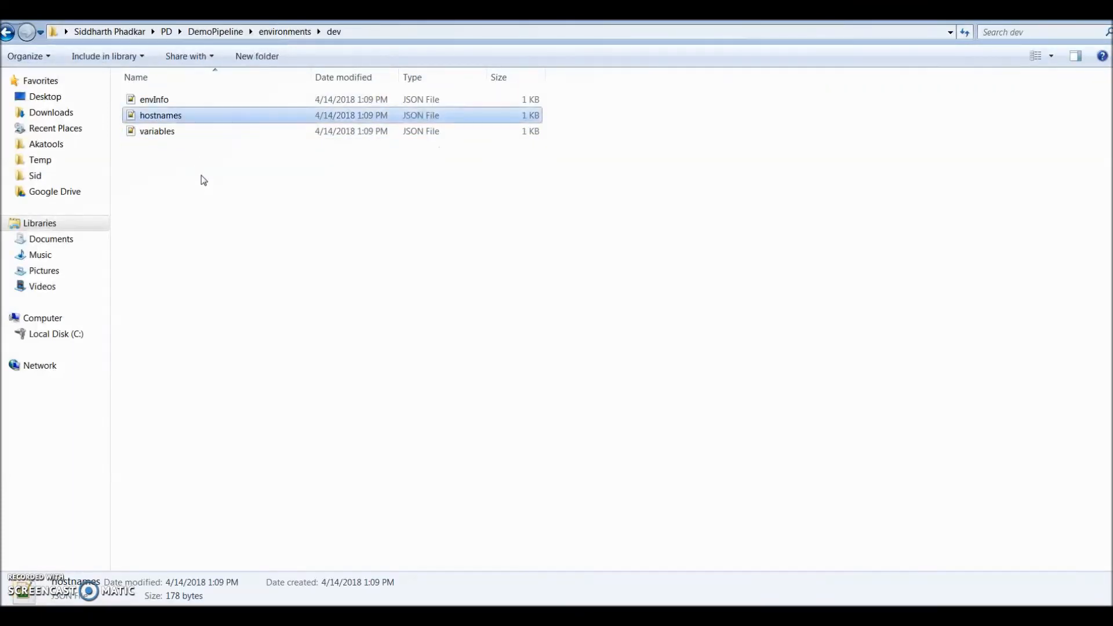
pyautogui.press('Return')
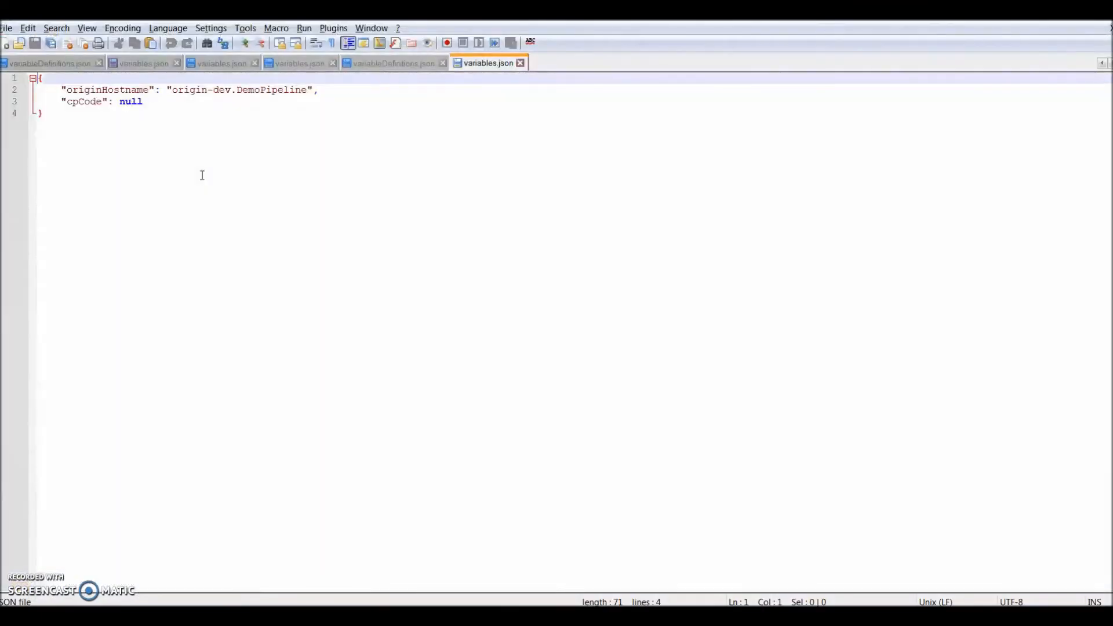
# - Set the dev environment's originHostname to dev.sids-taqueria.com and save the file
pyautogui.doubleClick(308, 89)
pyautogui.hotkey('ctrl', 'shift', 'Left')
pyautogui.hotkey('ctrl', 'shift', 'Left')
pyautogui.hotkey('ctrl', 'shift', 'Left')
pyautogui.hotkey('ctrl', 'shift', 'Left')
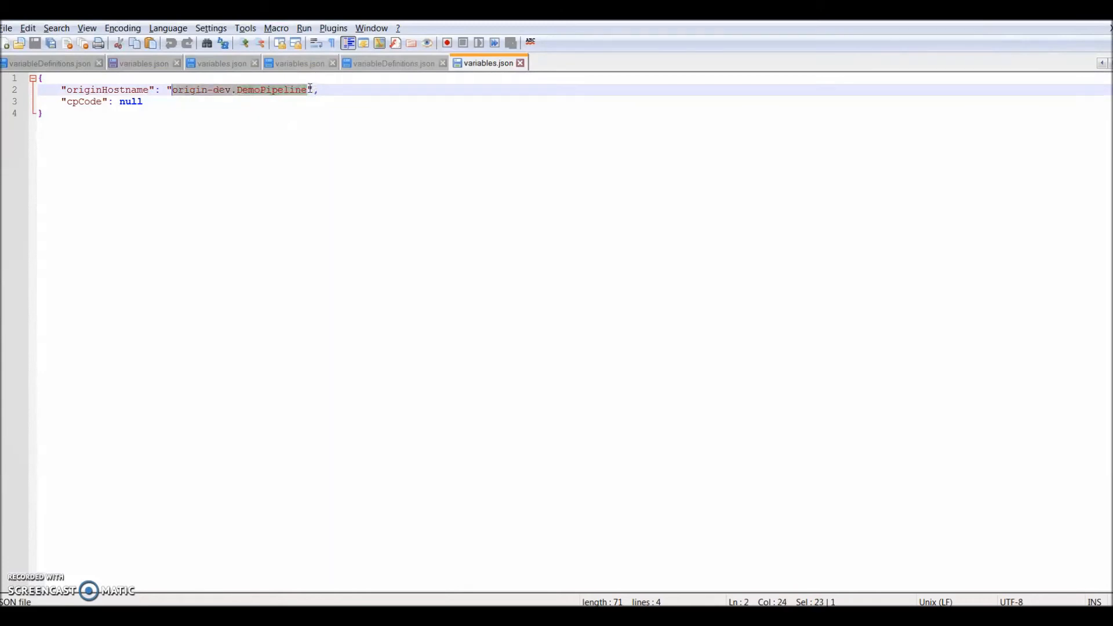
pyautogui.write('dev.sids-t')
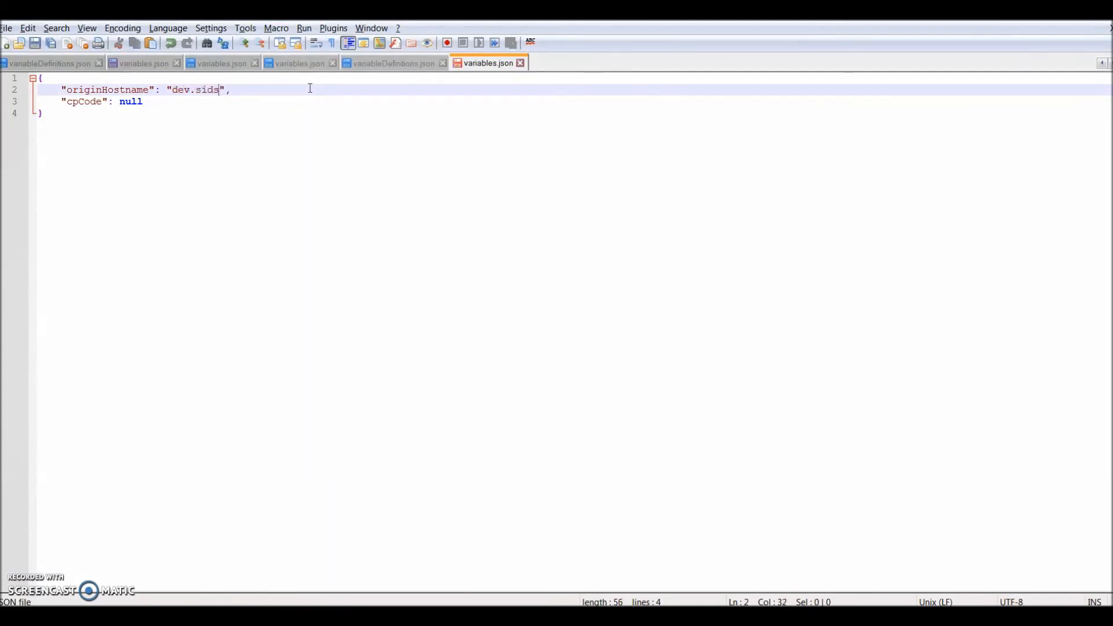
pyautogui.write('aqueria.com')
pyautogui.hotkey('ctrl', 's')
# - Go back to the environments folder and open the variables JSON file of the qa environment
pyautogui.hotkey('alt', 'Tab')
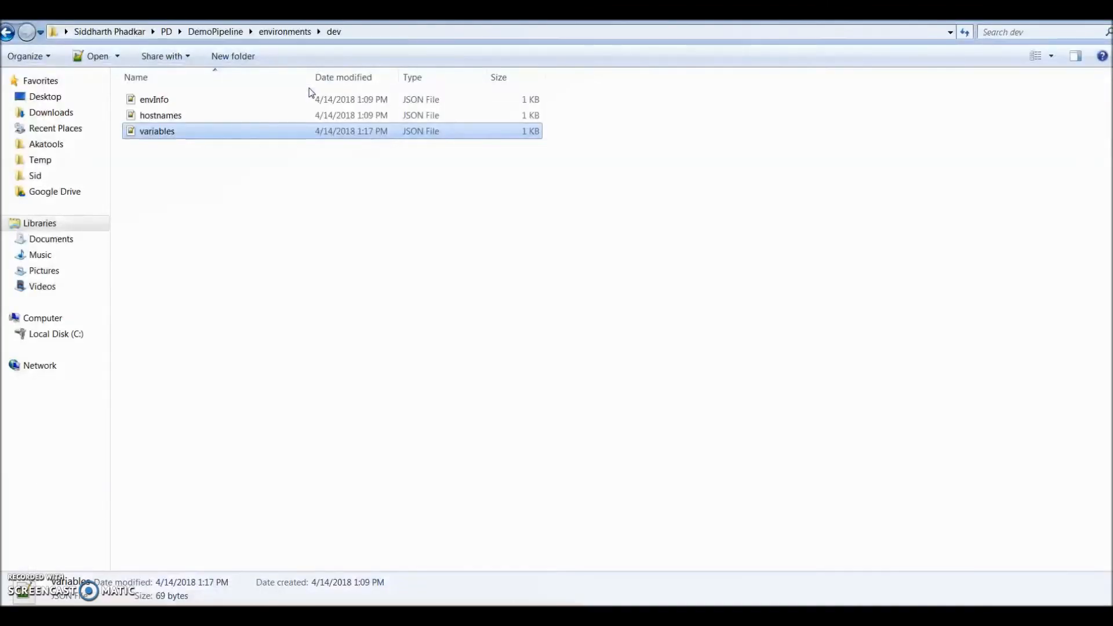
pyautogui.press('BackSpace')
pyautogui.press('Down')
pyautogui.press('Down')
pyautogui.press('Return')
pyautogui.press('Down')
pyautogui.press('Down')
pyautogui.press('Return')
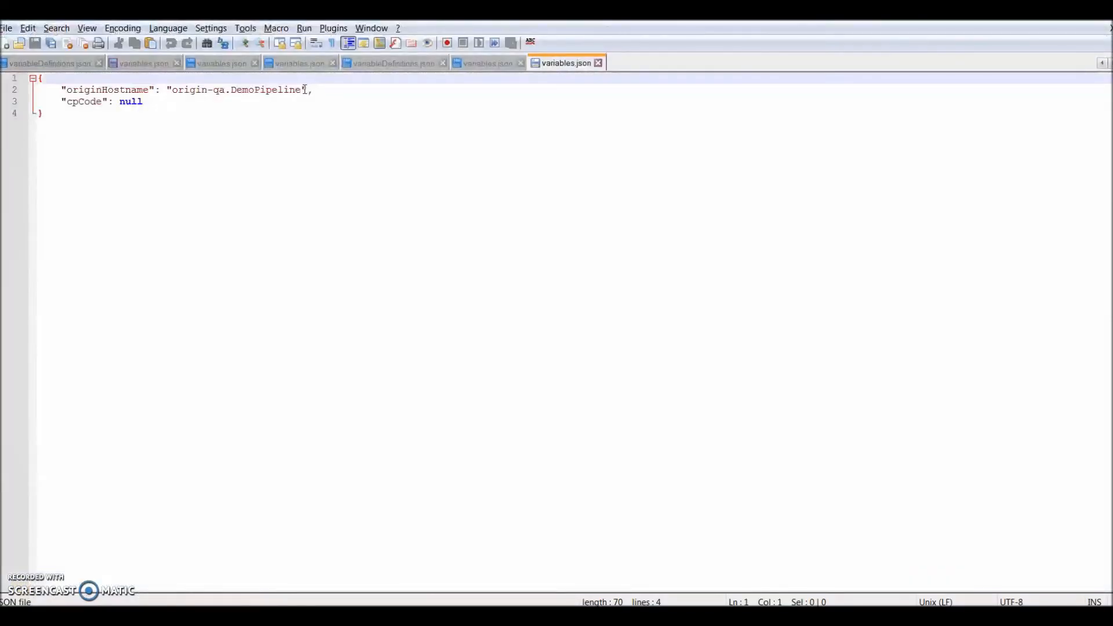
# - Set the qa environment's originHostname to qa.sids-taqueria.com and save the file
pyautogui.click(303, 89)
pyautogui.hotkey('ctrl', 'shift', 'Left')
pyautogui.hotkey('ctrl', 'shift', 'Left')
pyautogui.hotkey('ctrl', 'shift', 'Left')
pyautogui.hotkey('ctrl', 'shift', 'Left')
pyautogui.hotkey('ctrl', 'shift', 'Left')
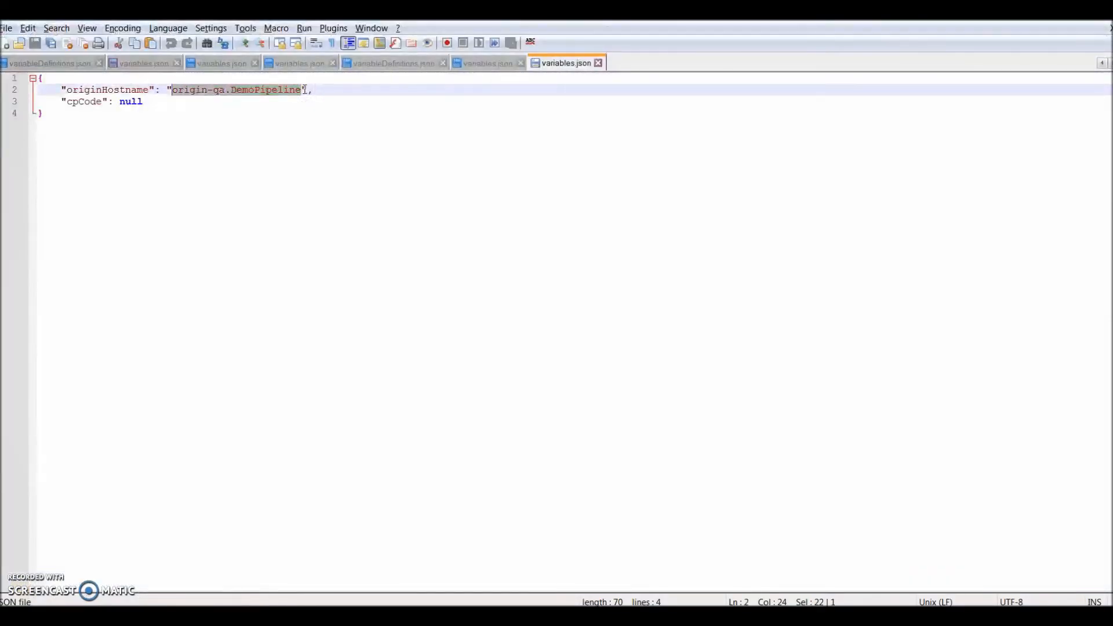
pyautogui.write('qa.sids-')
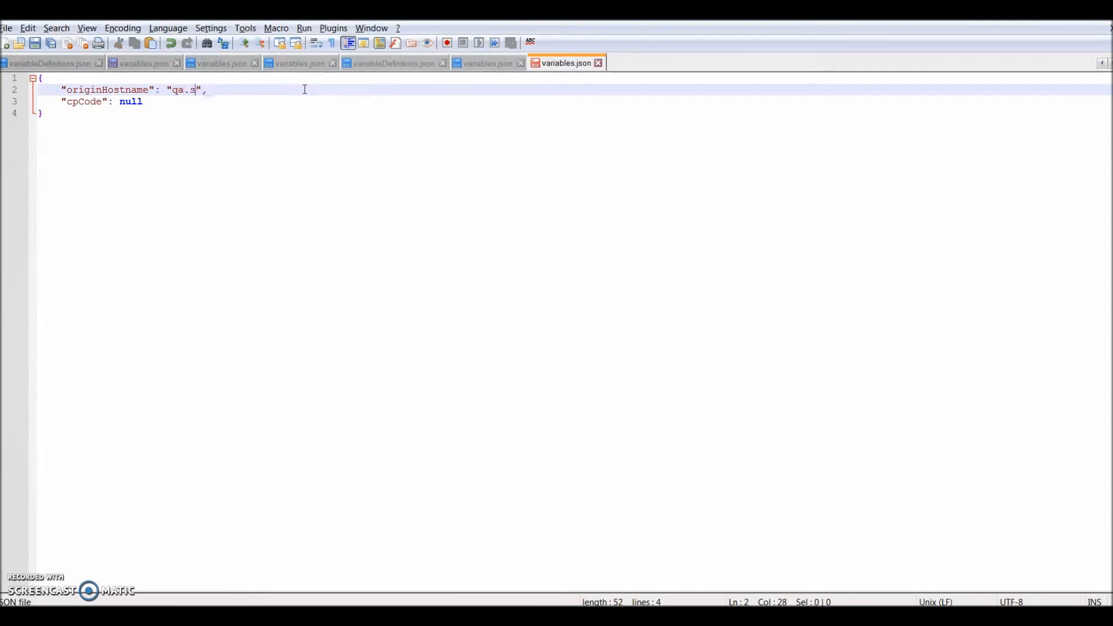
pyautogui.write('taqueria.com')
pyautogui.hotkey('ctrl', 's')
# - Go back to the environments folder and open the variables JSON file of the prod environment
pyautogui.hotkey('alt', 'Tab')
pyautogui.press('BackSpace')
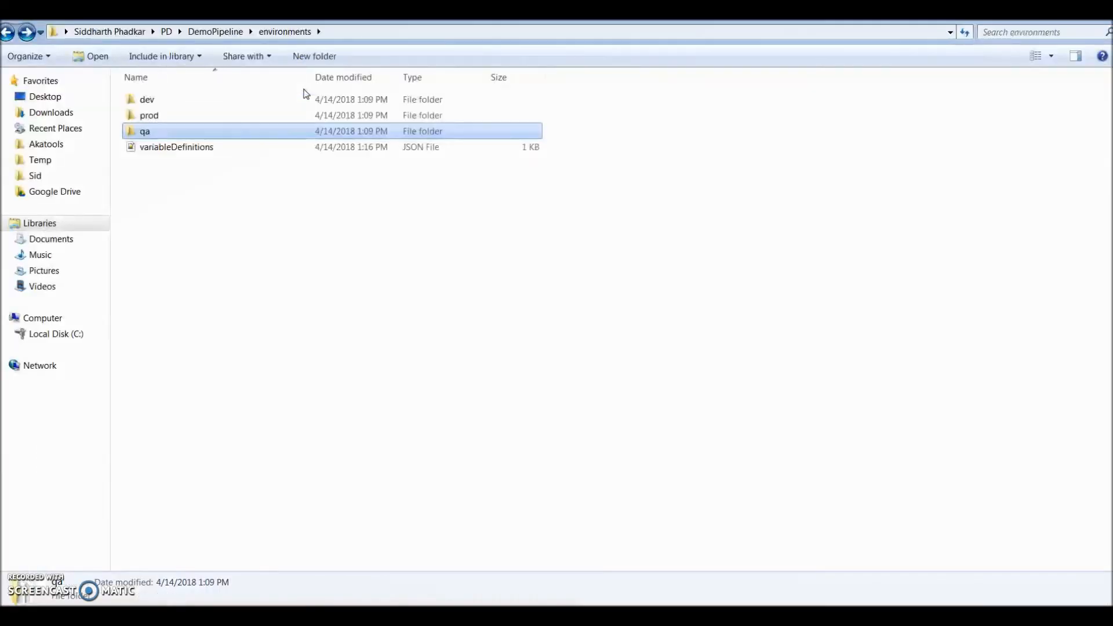
pyautogui.press('Up')
pyautogui.press('Return')
pyautogui.press('Down')
pyautogui.press('Down')
pyautogui.press('Return')
pyautogui.press('Right')
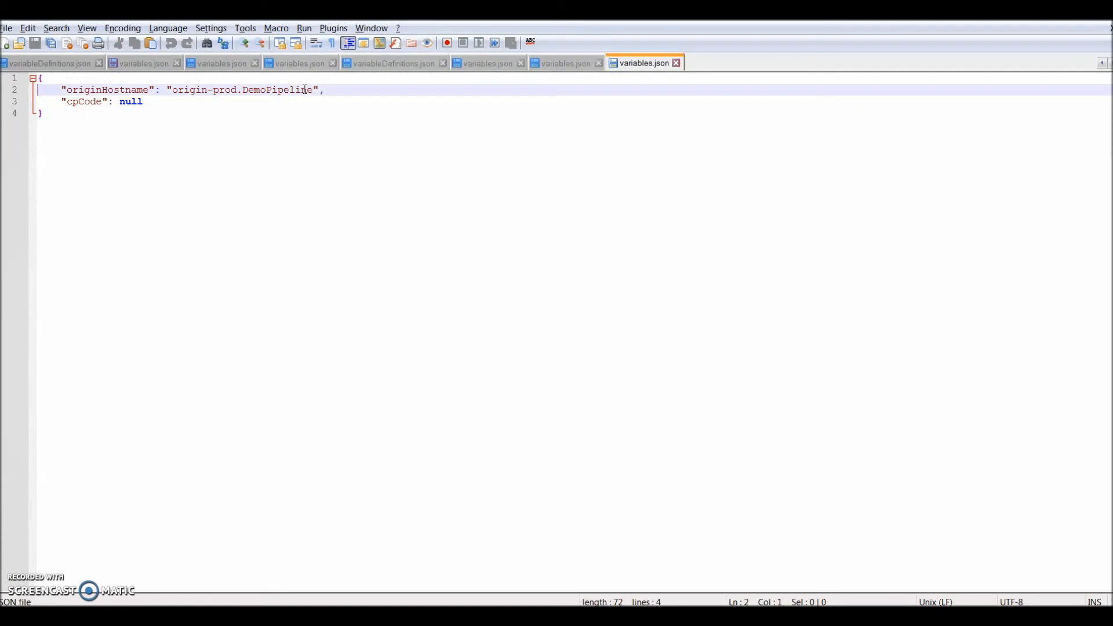
pyautogui.click(314, 90)
pyautogui.hotkey('ctrl', 'shift', 'Left')
pyautogui.hotkey('ctrl', 'shift', 'Left')
pyautogui.hotkey('ctrl', 'shift', 'Left')
pyautogui.hotkey('ctrl', 'shift', 'Left')
pyautogui.hotkey('ctrl', 'shift', 'Left')
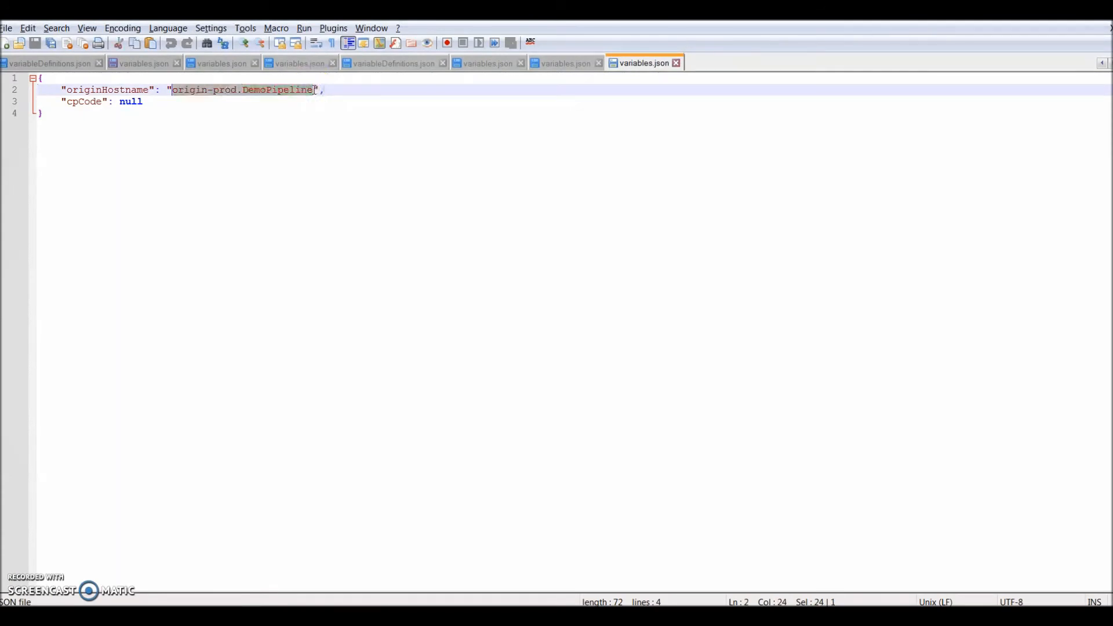
pyautogui.write('www.sids-taqueria.com')
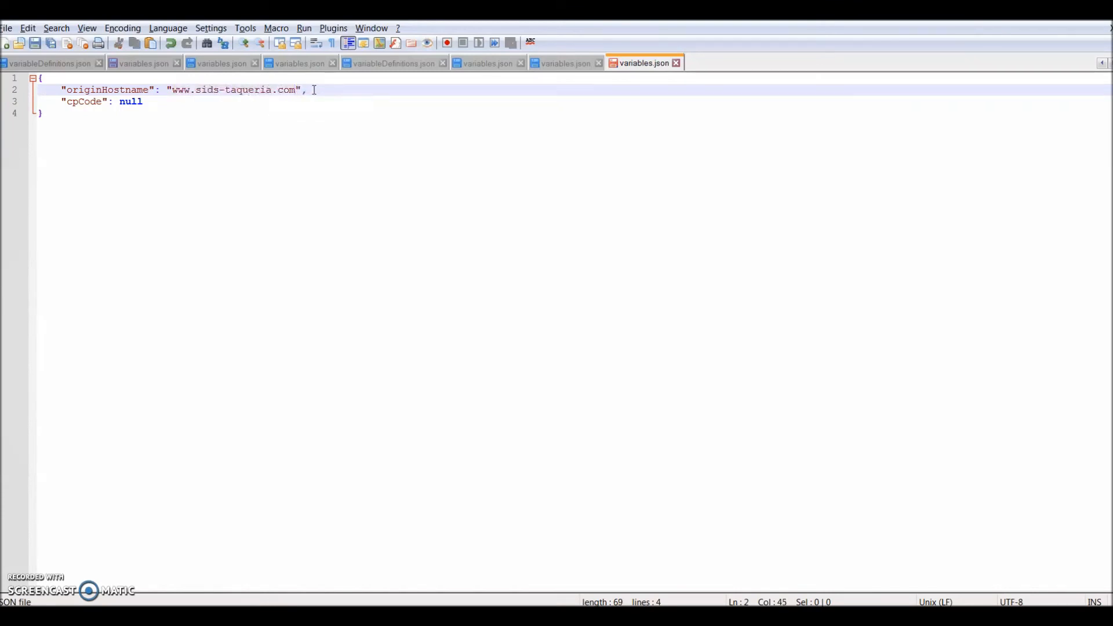
pyautogui.hotkey('ctrl', 's')
pyautogui.hotkey('alt', 'Tab')
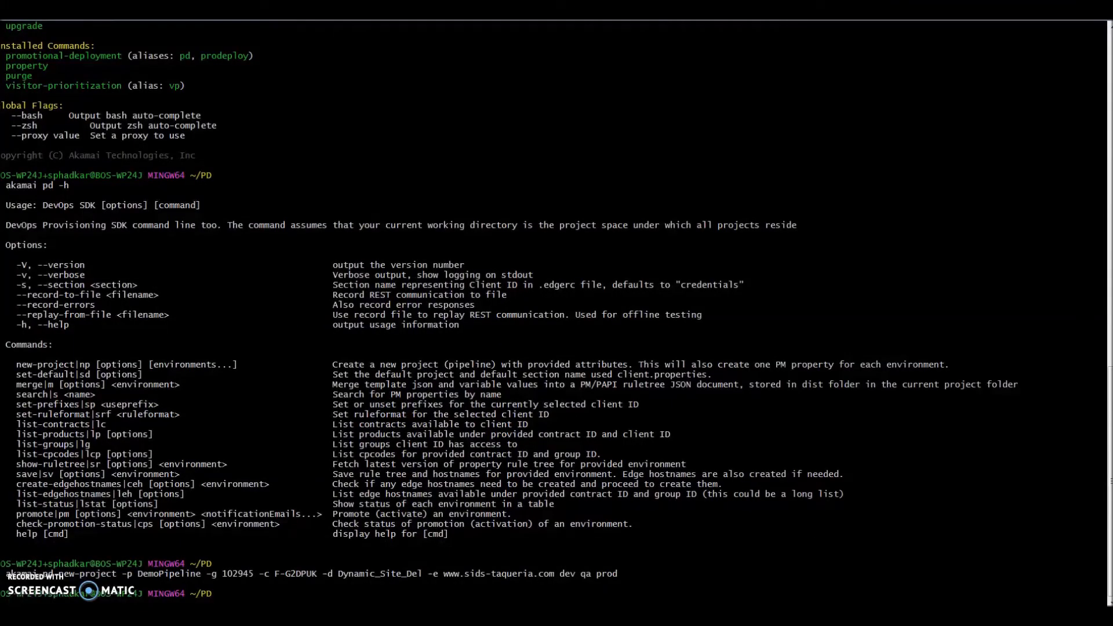
# - Run akamai pd lstat for the DemoPipeline project to list the status of its environments
pyautogui.write('akamai pd -p DemoPipeline lstat')
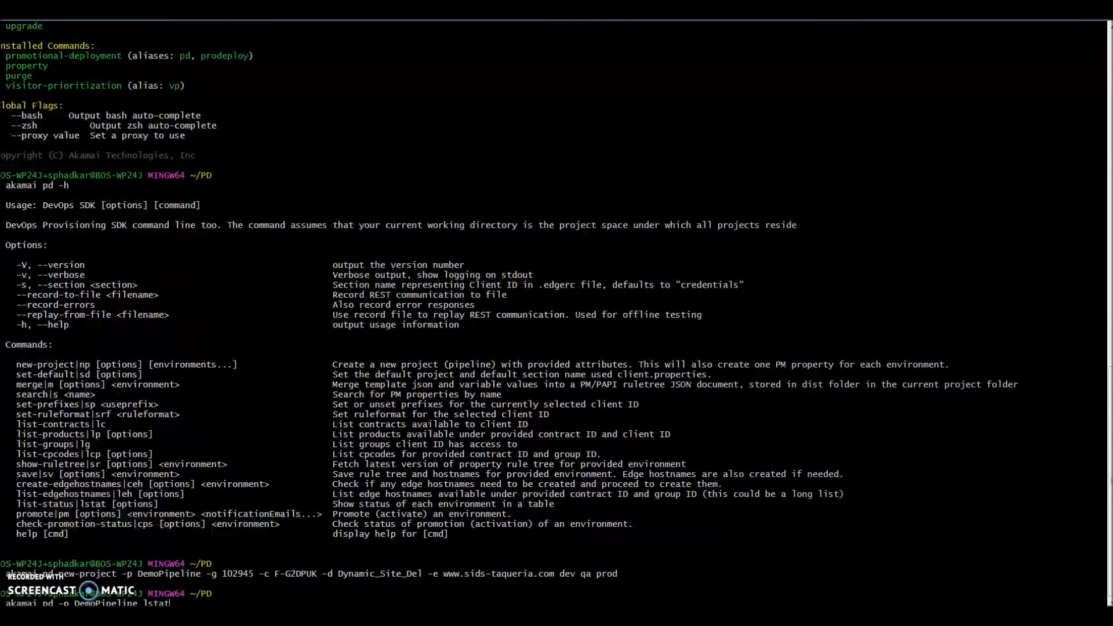
pyautogui.press('Return')
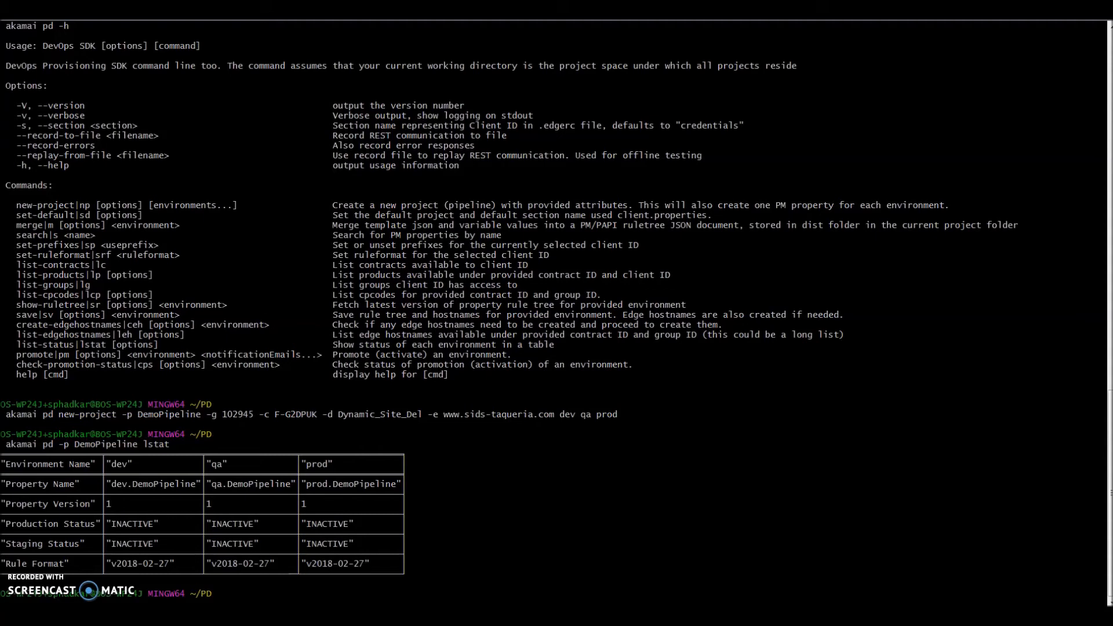
# - Switch to File Explorer, go up to the DemoPipeline folder and open the static JSON file in its templates folder
pyautogui.click(93, 587)
pyautogui.click(313, 454)
pyautogui.click(498, 400)
pyautogui.hotkey('alt', 'Tab')
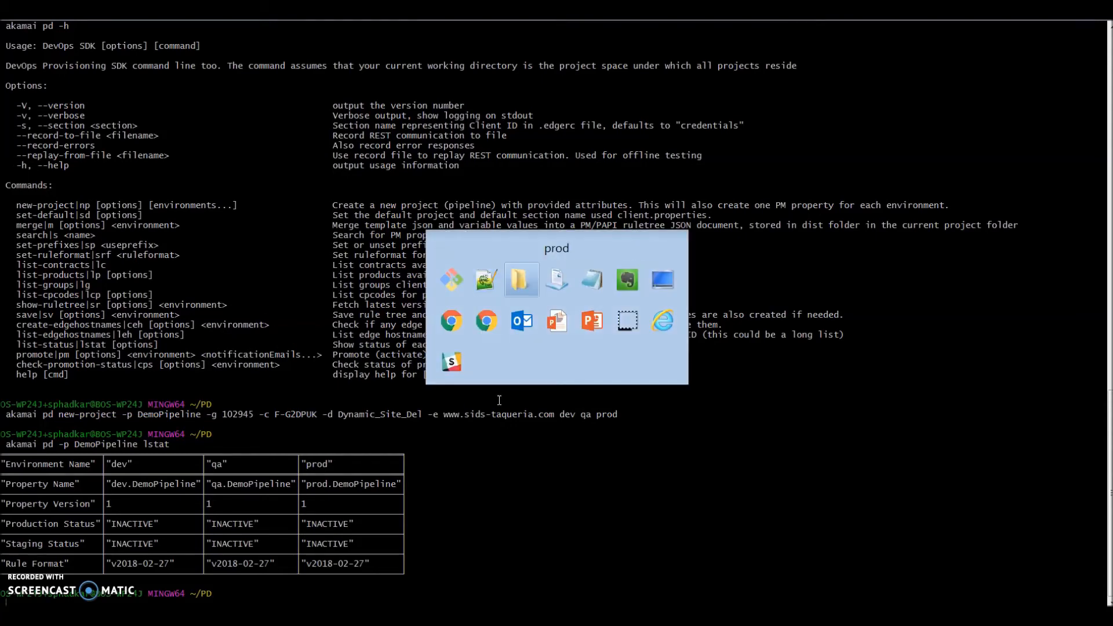
pyautogui.press('BackSpace')
pyautogui.press('BackSpace')
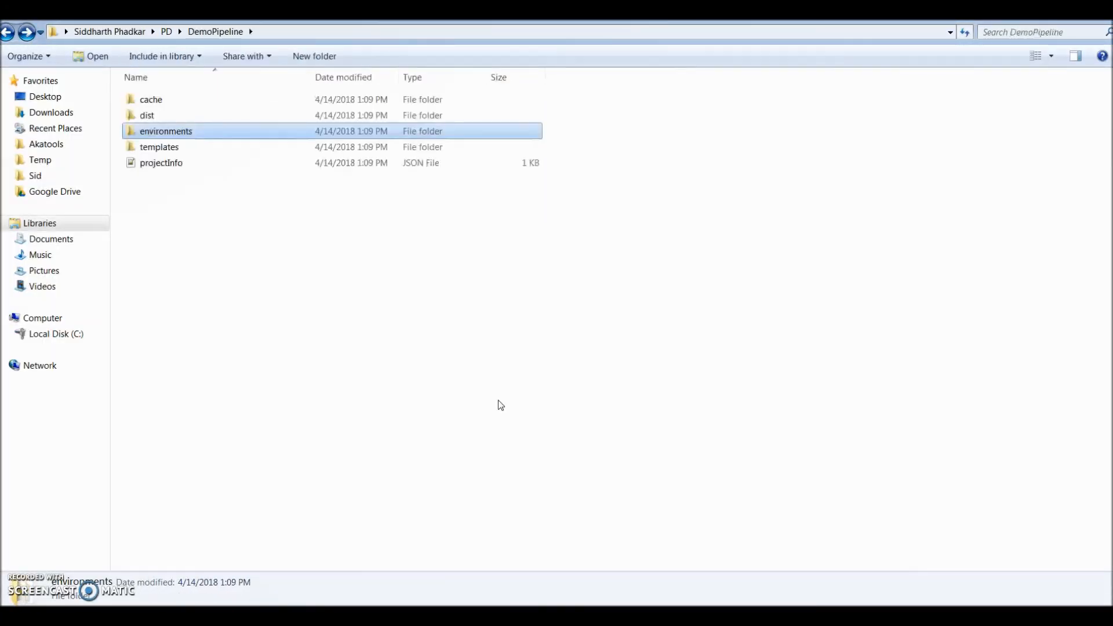
pyautogui.press('Down')
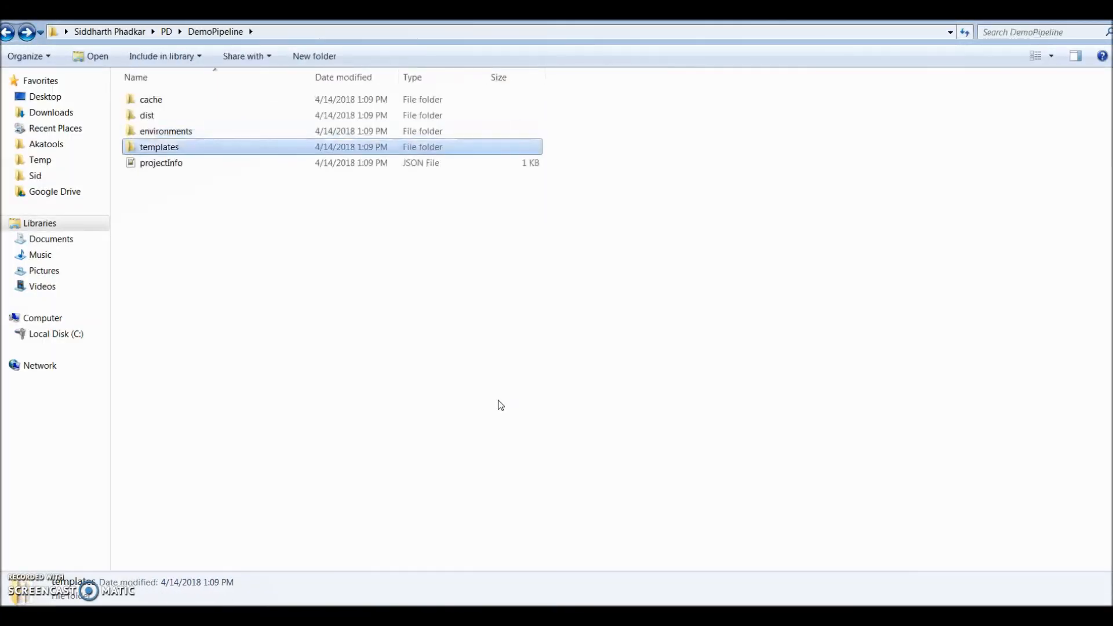
pyautogui.press('Return')
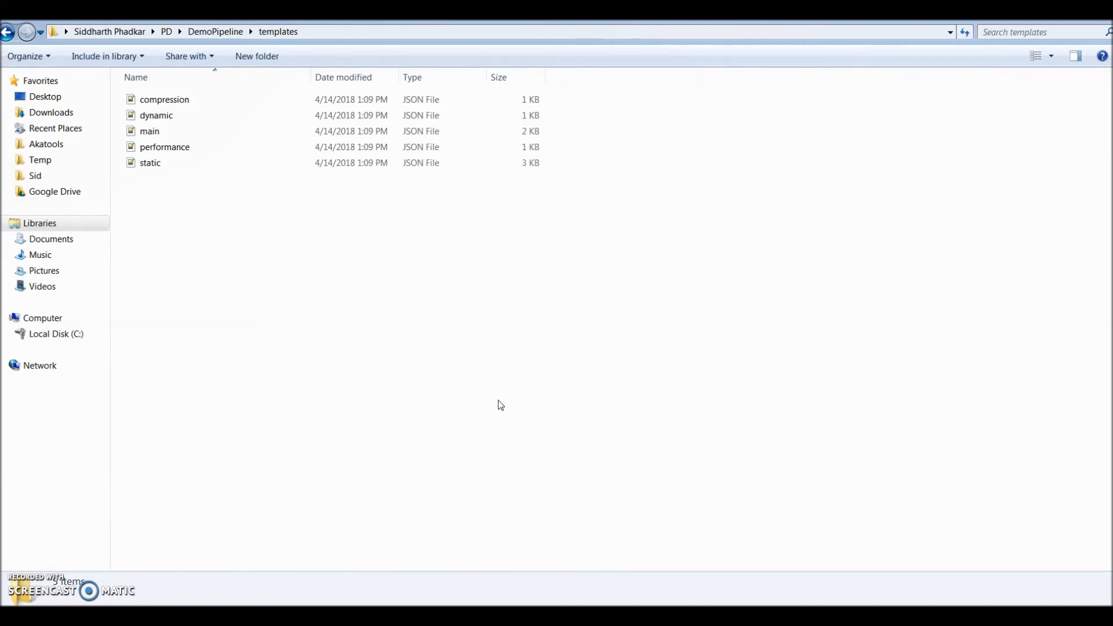
pyautogui.press('Down')
pyautogui.press('Down')
pyautogui.press('Down')
pyautogui.press('Down')
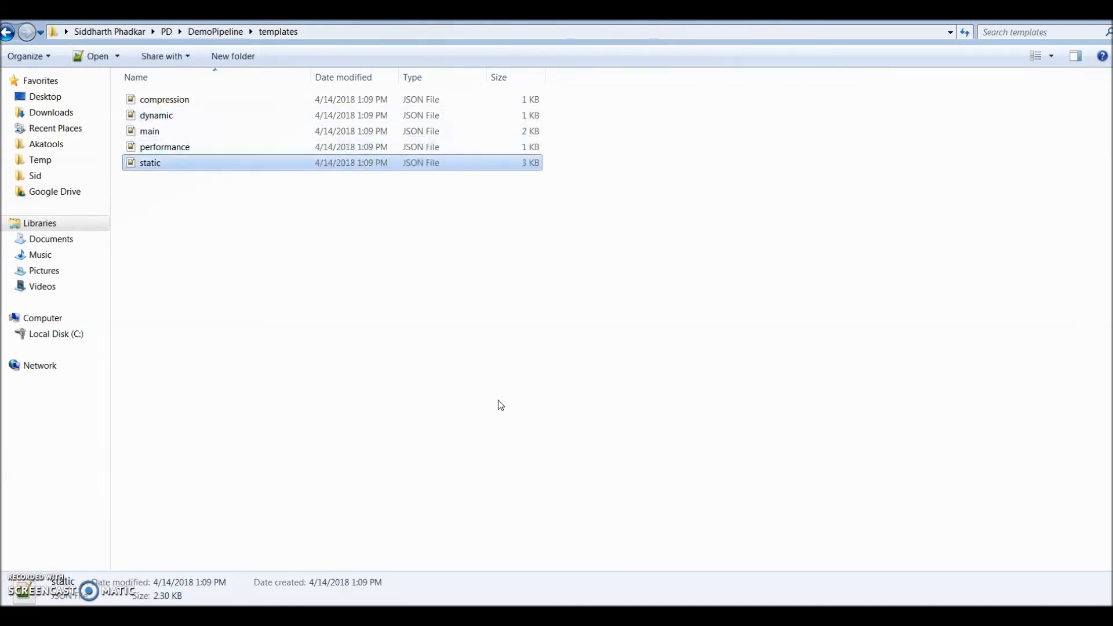
pyautogui.press('Return')
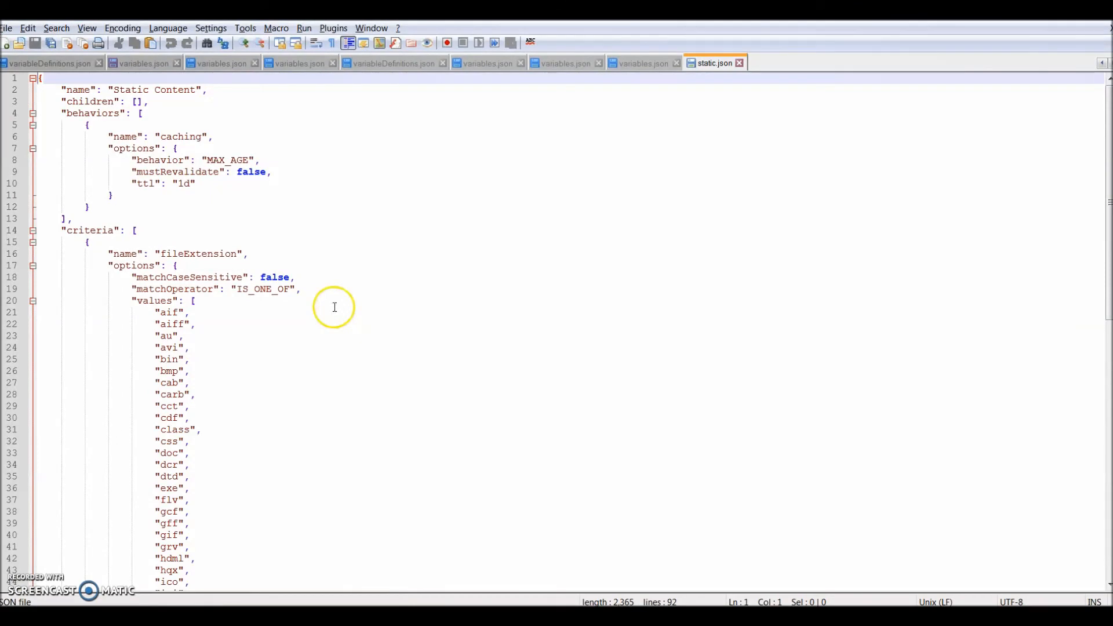
# - Set the caching ttl in static.json to 30m, save the file and return to the Git Bash terminal
pyautogui.click(191, 185)
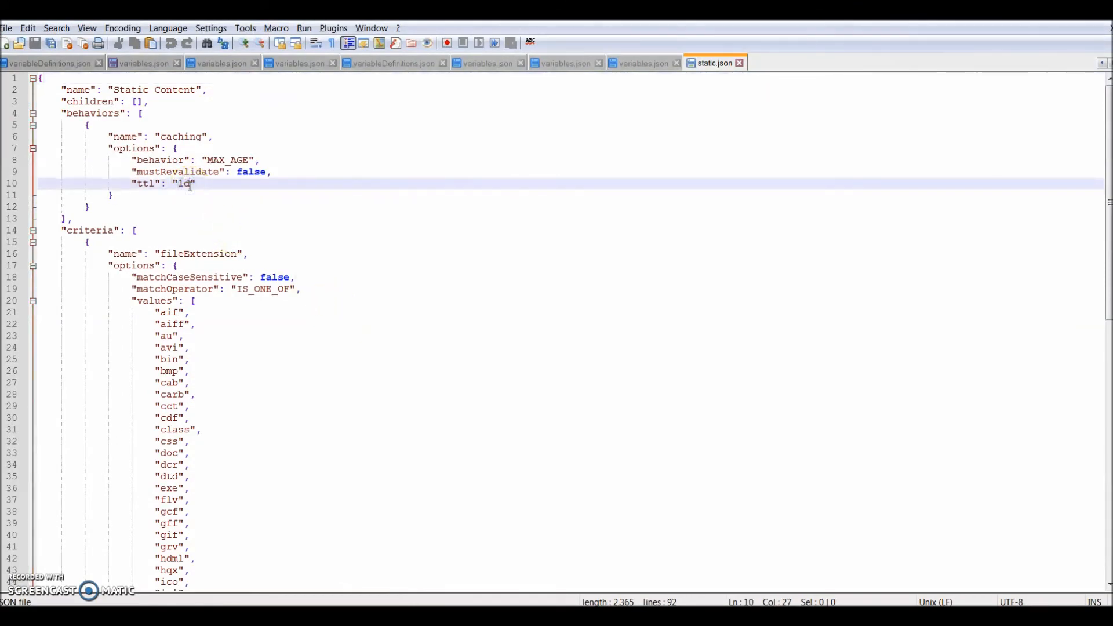
pyautogui.press('BackSpace')
pyautogui.press('BackSpace')
pyautogui.write('30m')
pyautogui.hotkey('ctrl', 's')
pyautogui.hotkey('alt', 'Tab')
pyautogui.hotkey('alt', 'Tab')
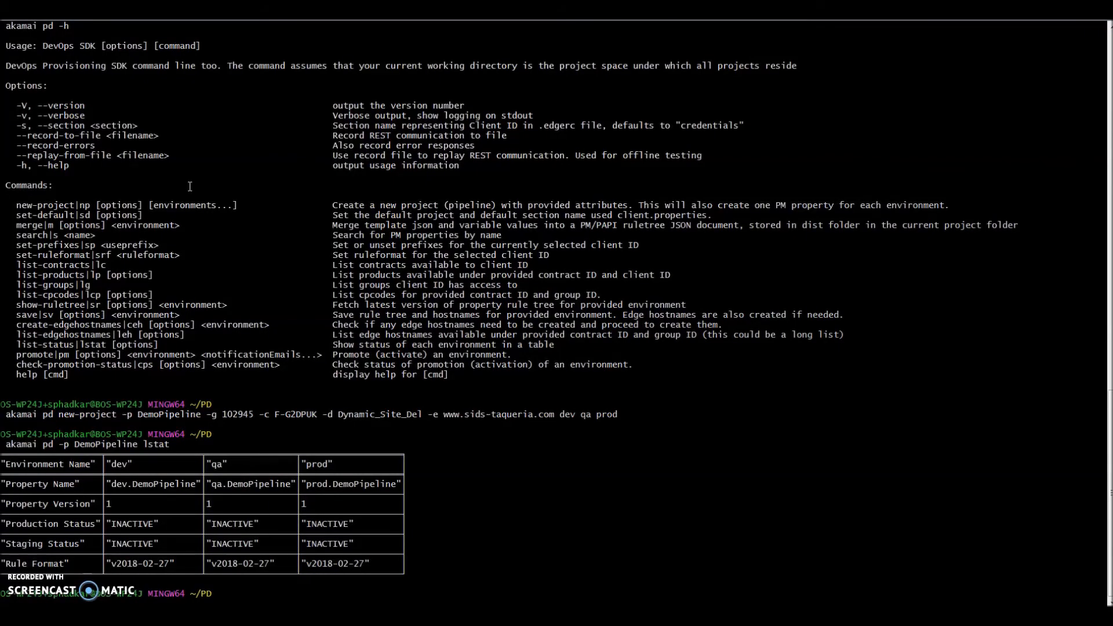
# - Promote DemoPipeline's dev environment to the PROD network with akamai pd promote -n PROD, giving the notification e-mail address
pyautogui.write('akamai pd ')
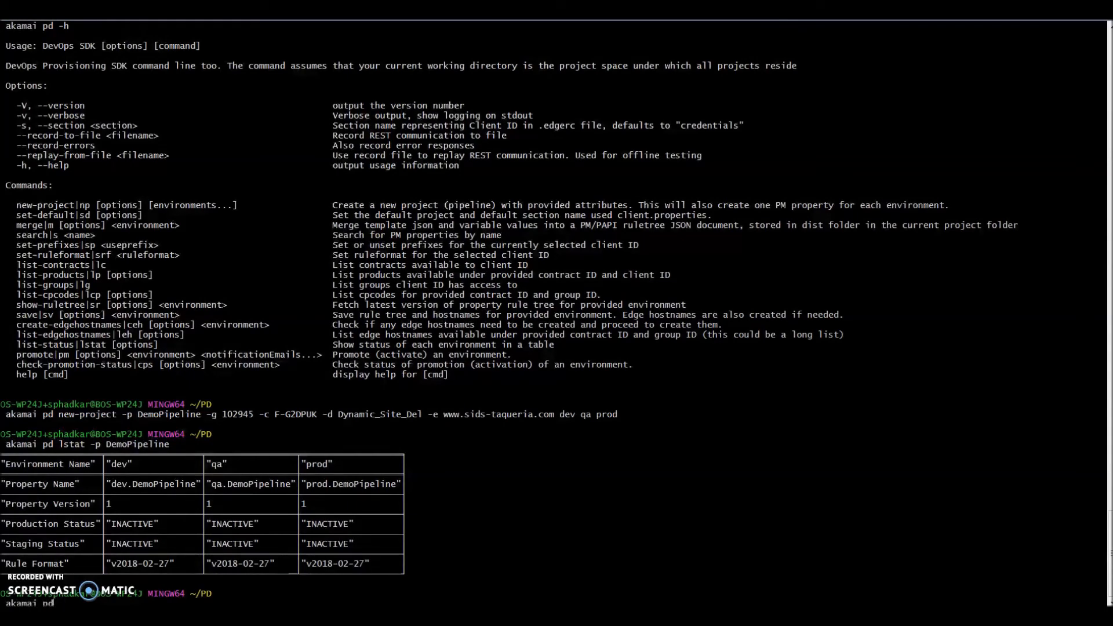
pyautogui.write('promote -')
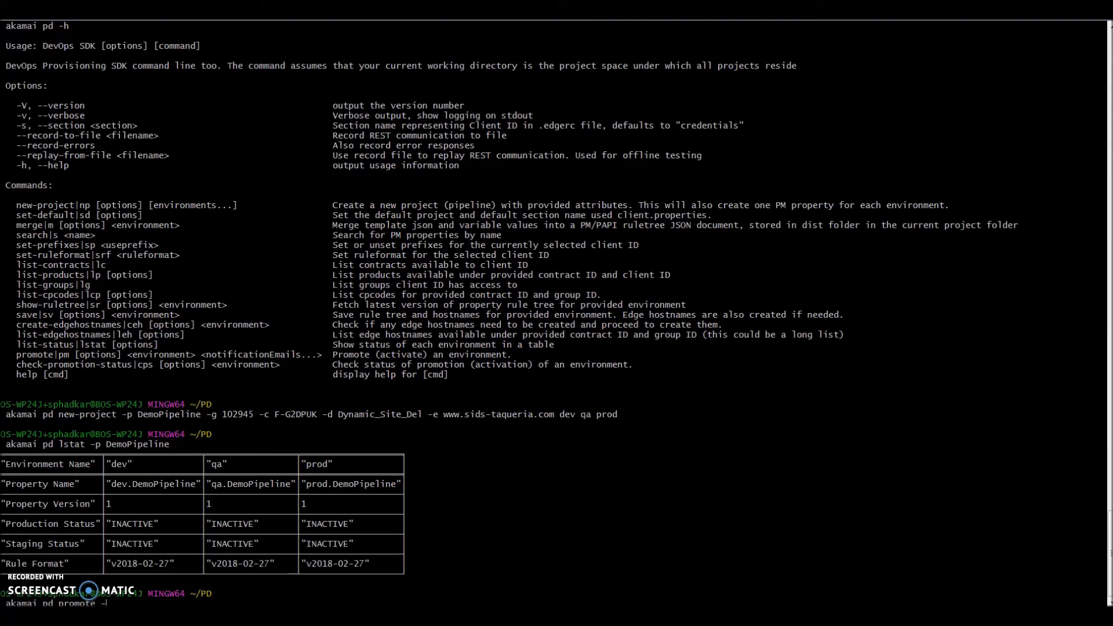
pyautogui.write('p PROD -p DemoPipeline dev s')
pyautogui.press('Return')
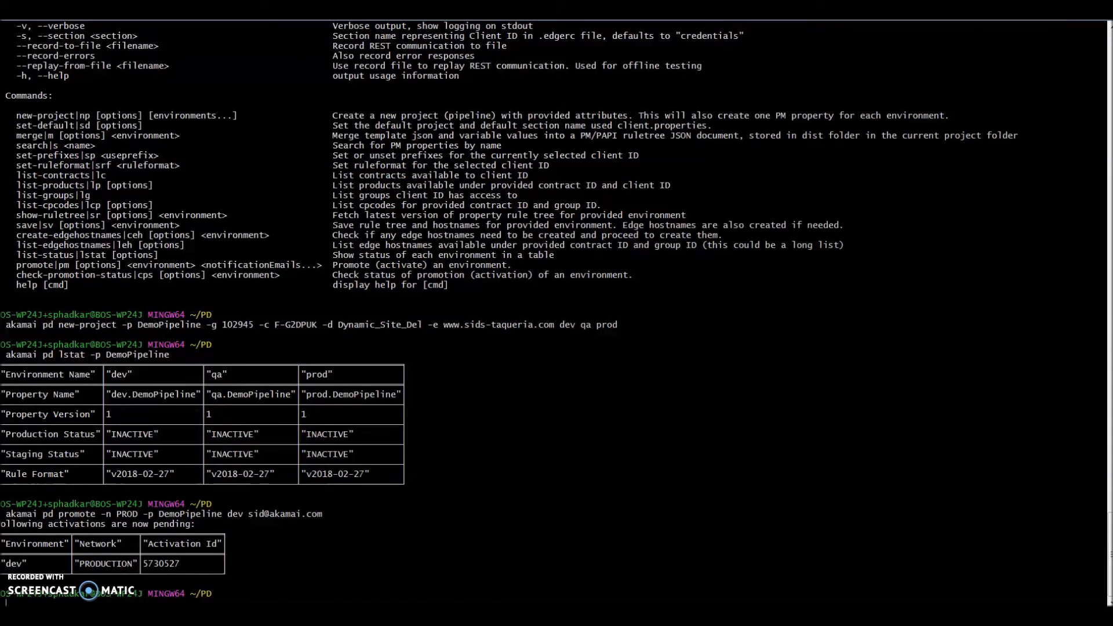
# - Rerun the promote command on the PROD network for DemoPipeline's qa environment, keeping the same notification e-mail
pyautogui.press('Up')
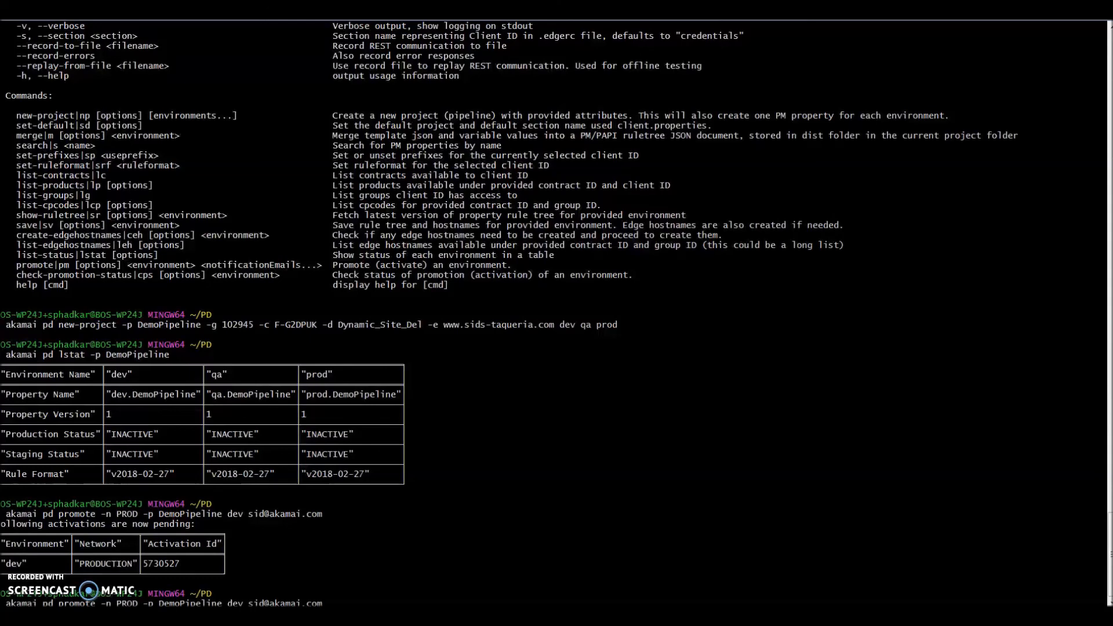
pyautogui.press('Left')
pyautogui.press('Left')
pyautogui.press('BackSpace')
pyautogui.press('BackSpace')
pyautogui.press('BackSpace')
pyautogui.write('qa')
pyautogui.press('Return')
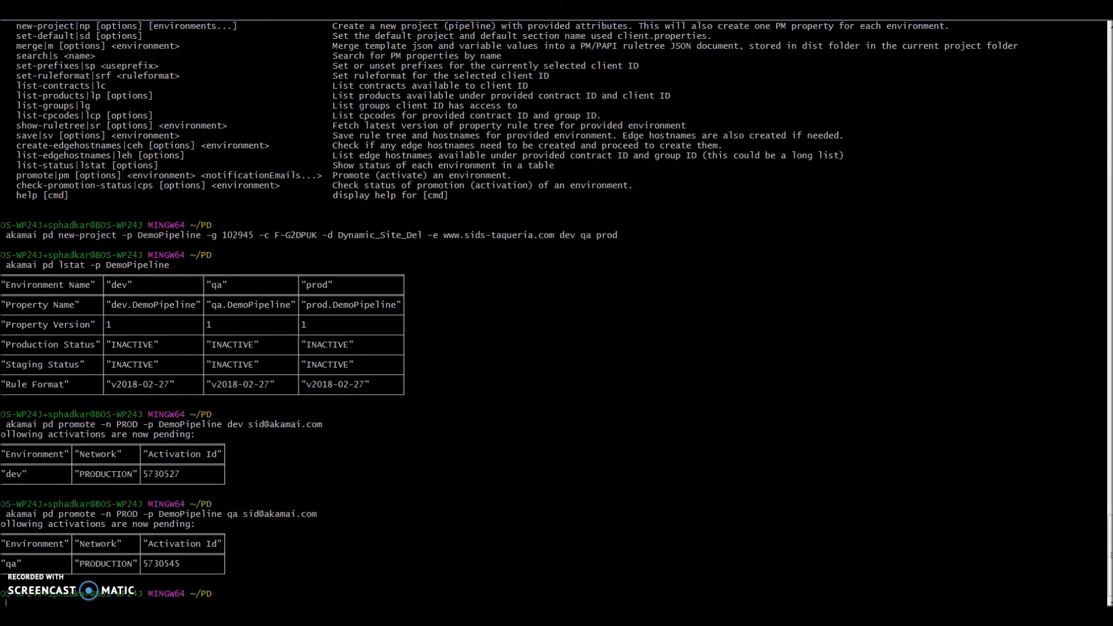
# - Rerun the promote command on the PROD network for DemoPipeline's prod environment, keeping the same notification e-mail
pyautogui.press('Up')
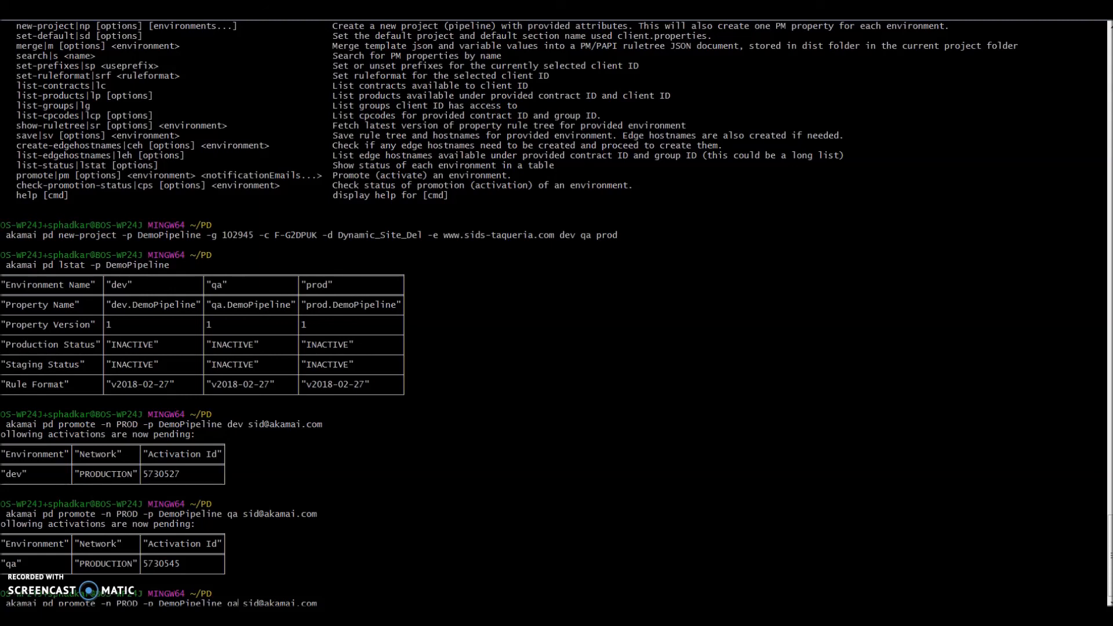
pyautogui.press('Left')
pyautogui.press('Left')
pyautogui.press('Left')
pyautogui.press('Left')
pyautogui.press('Left')
pyautogui.press('Left')
pyautogui.press('Left')
pyautogui.press('Left')
pyautogui.press('Left')
pyautogui.press('Left')
pyautogui.press('Left')
pyautogui.press('Left')
pyautogui.press('Left')
pyautogui.press('Left')
pyautogui.press('Left')
pyautogui.press('BackSpace')
pyautogui.press('BackSpace')
pyautogui.write('prod')
pyautogui.press('Return')
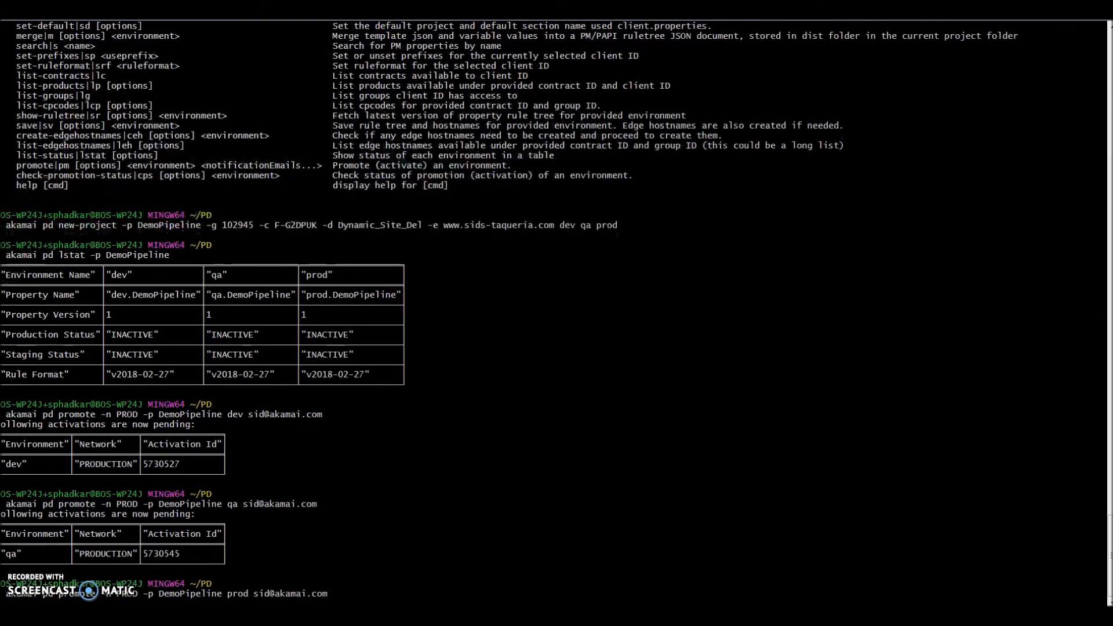